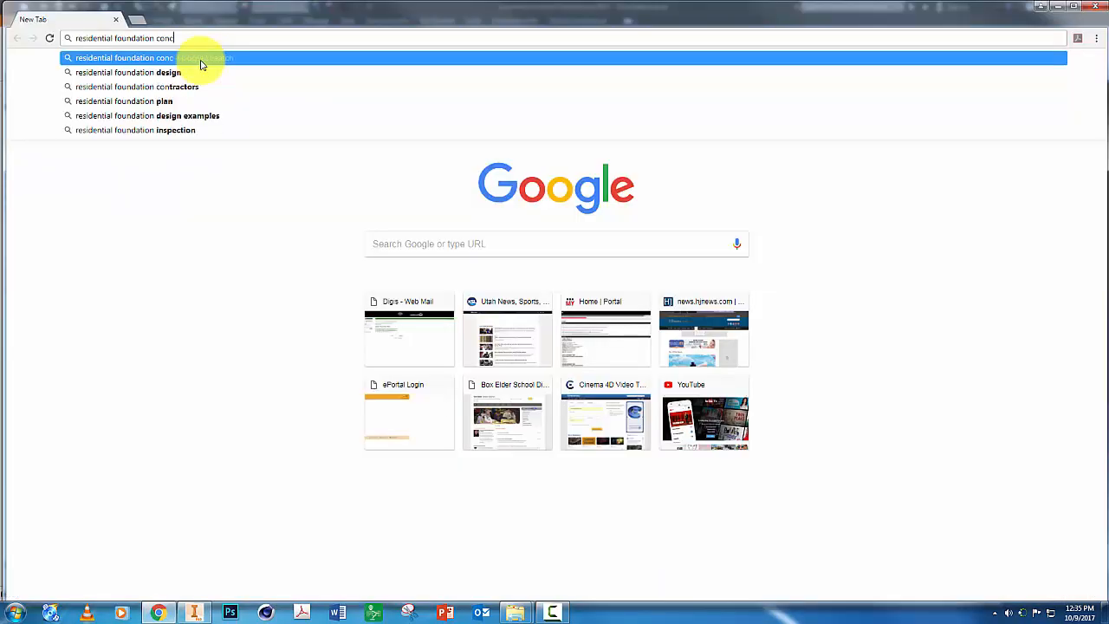
- Search Google Images for "residential foundation concrete forms" and examine photos of foundation formwork
{"action": "type", "text": "crete for"}
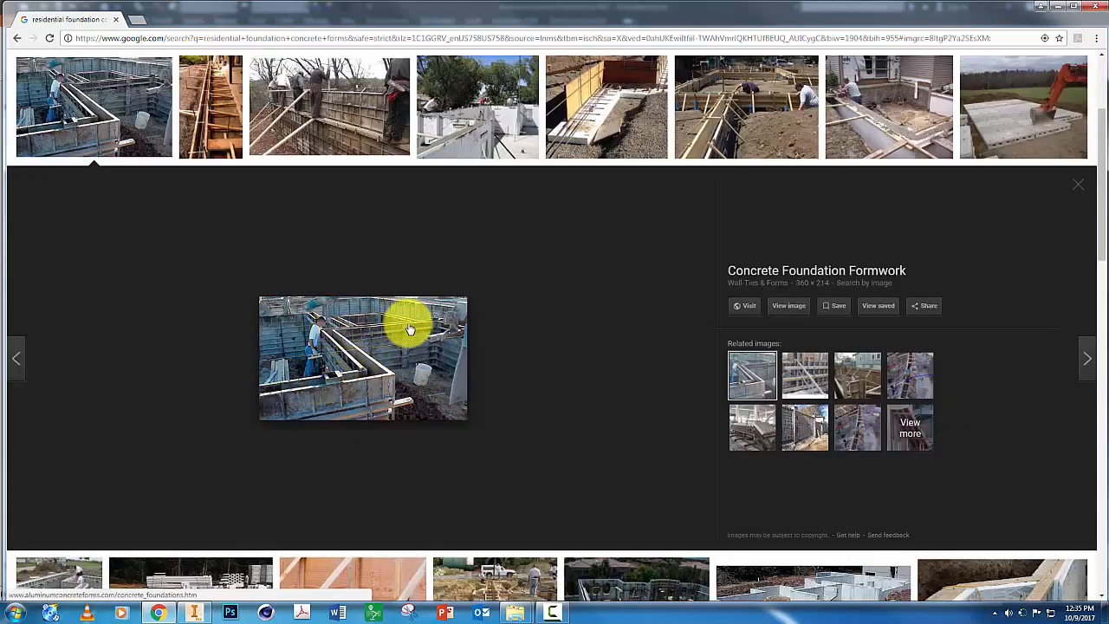
{"action": "scroll", "coordinate": [335, 314], "scroll_direction": "up", "scroll_amount": 2}
{"action": "left_click", "coordinate": [335, 186]}
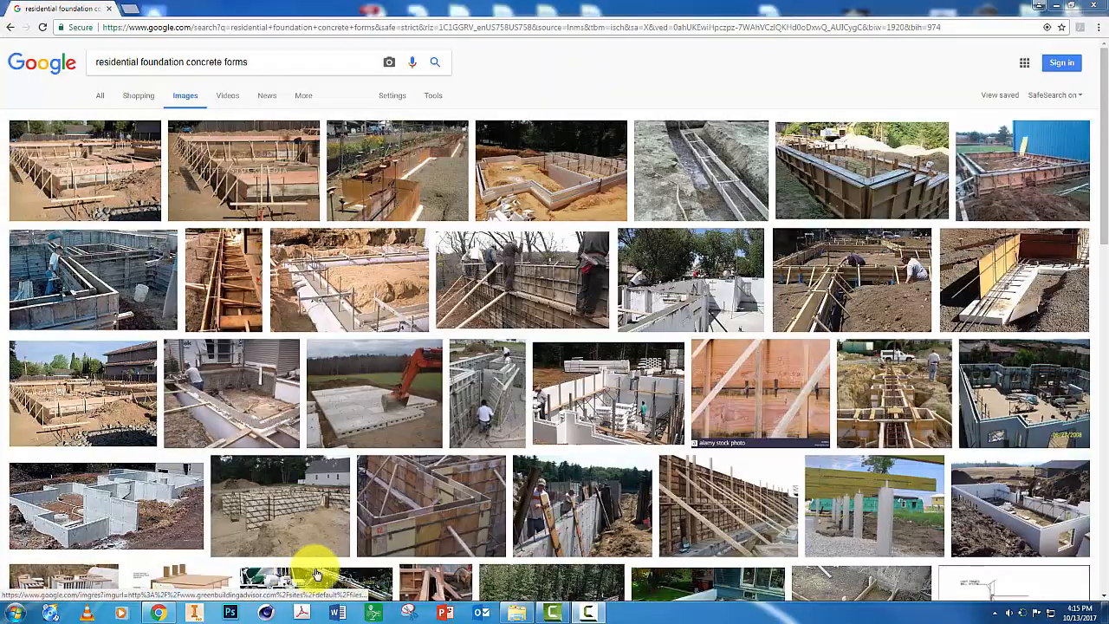
{"action": "left_click", "coordinate": [587, 490]}
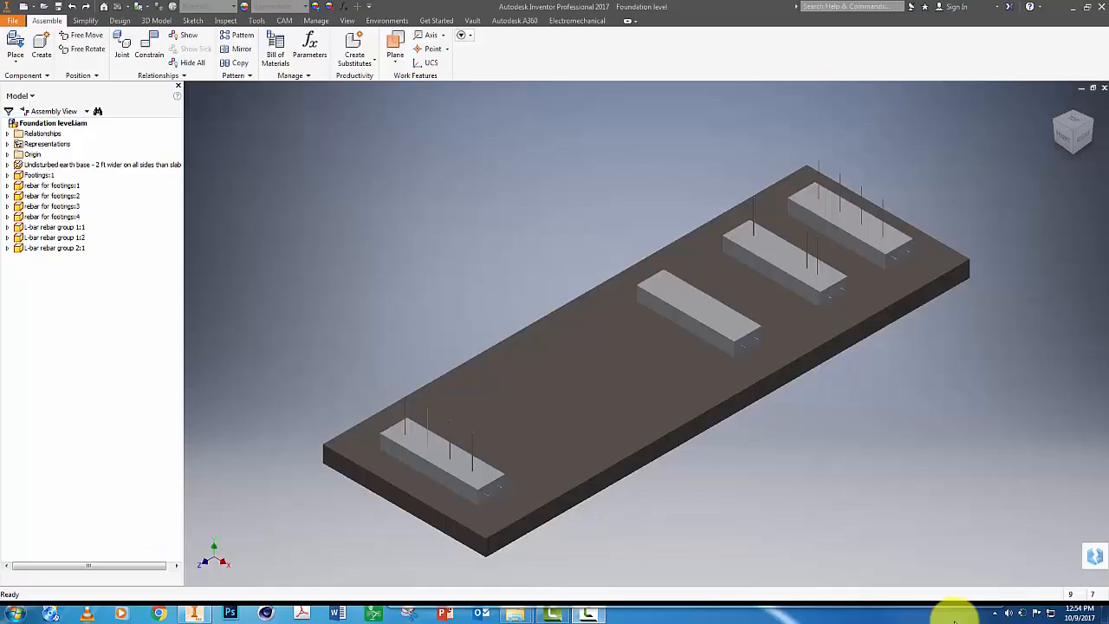
- Examine from the right side whether the vertical L-bars on the end footing line up with each other
{"action": "left_click", "coordinate": [1085, 139]}
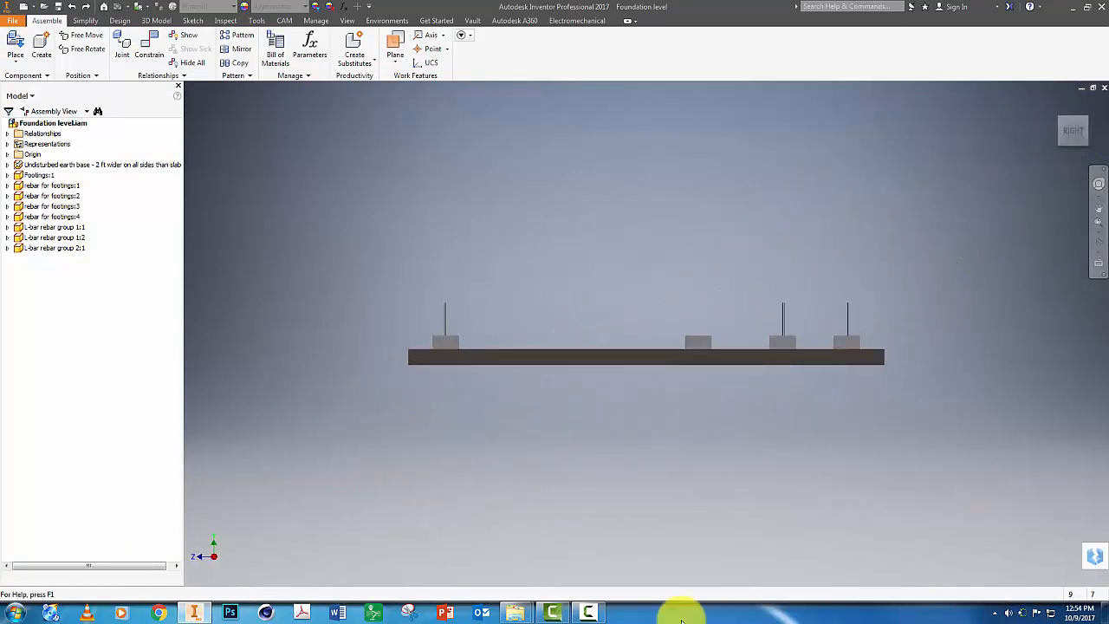
{"action": "scroll", "coordinate": [441, 279], "scroll_direction": "up", "scroll_amount": 5}
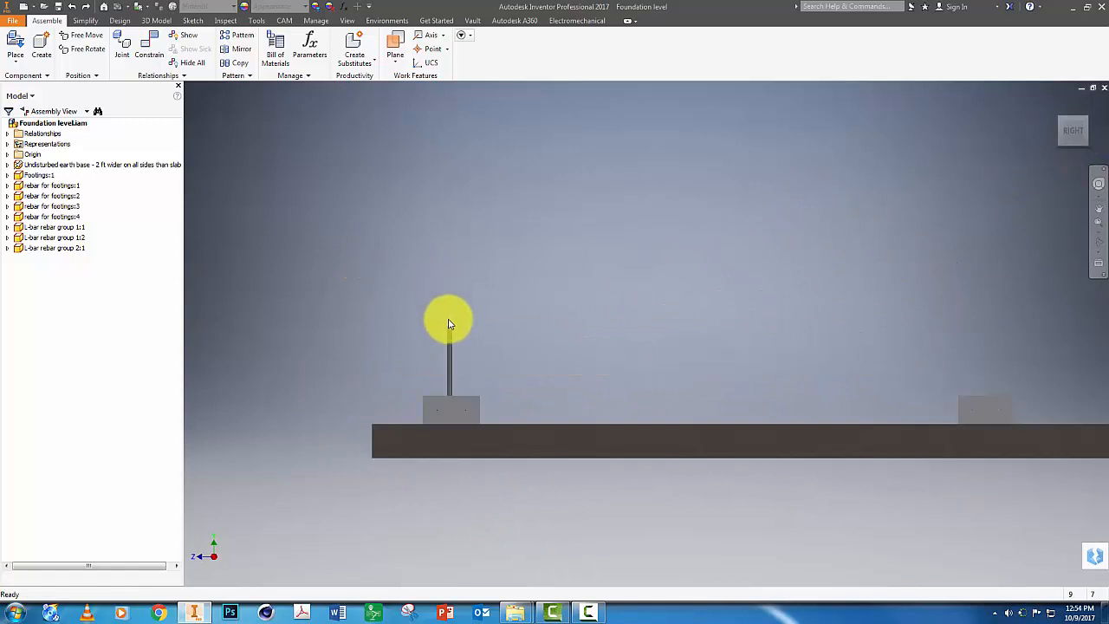
{"action": "scroll", "coordinate": [460, 385], "scroll_direction": "up", "scroll_amount": 5}
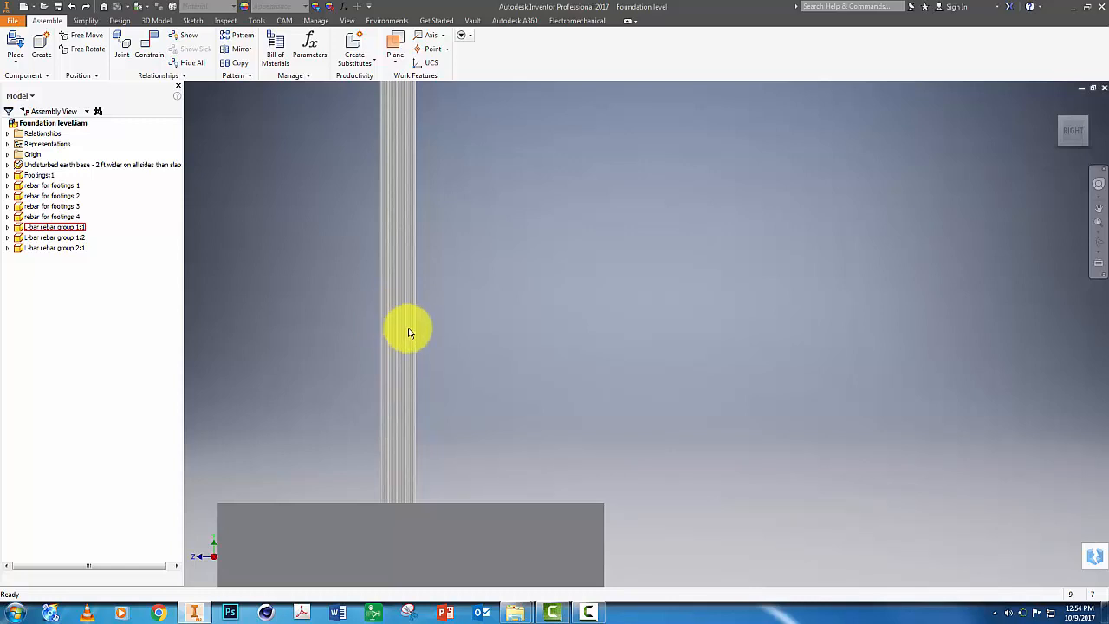
{"action": "scroll", "coordinate": [460, 371], "scroll_direction": "up", "scroll_amount": 5}
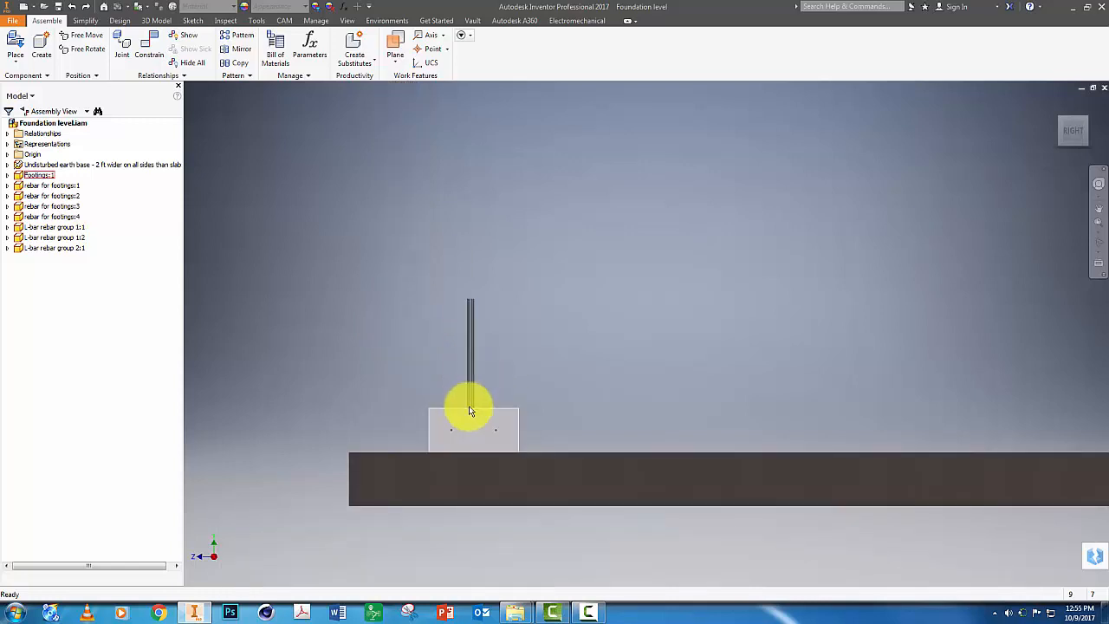
{"action": "left_click", "coordinate": [1057, 106]}
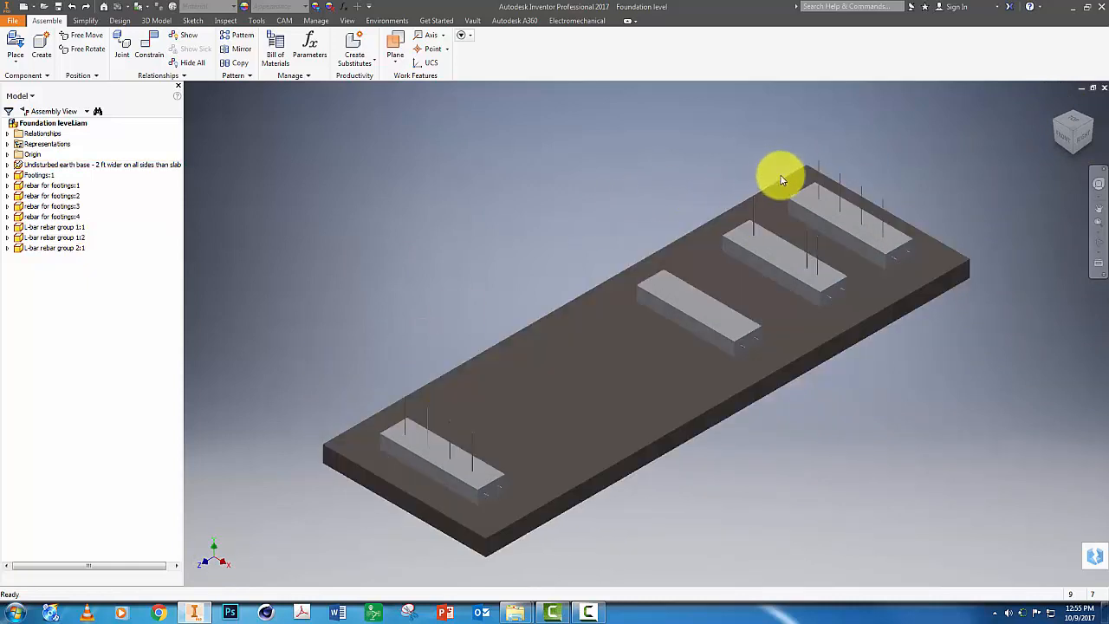
- Mate the first L-bar's axis on the front end footing to that footing's long front side face with a -10 in offset
{"action": "scroll", "coordinate": [357, 317], "scroll_direction": "up", "scroll_amount": 3}
{"action": "scroll", "coordinate": [351, 320], "scroll_direction": "down", "scroll_amount": 4}
{"action": "scroll", "coordinate": [368, 389], "scroll_direction": "down", "scroll_amount": 5}
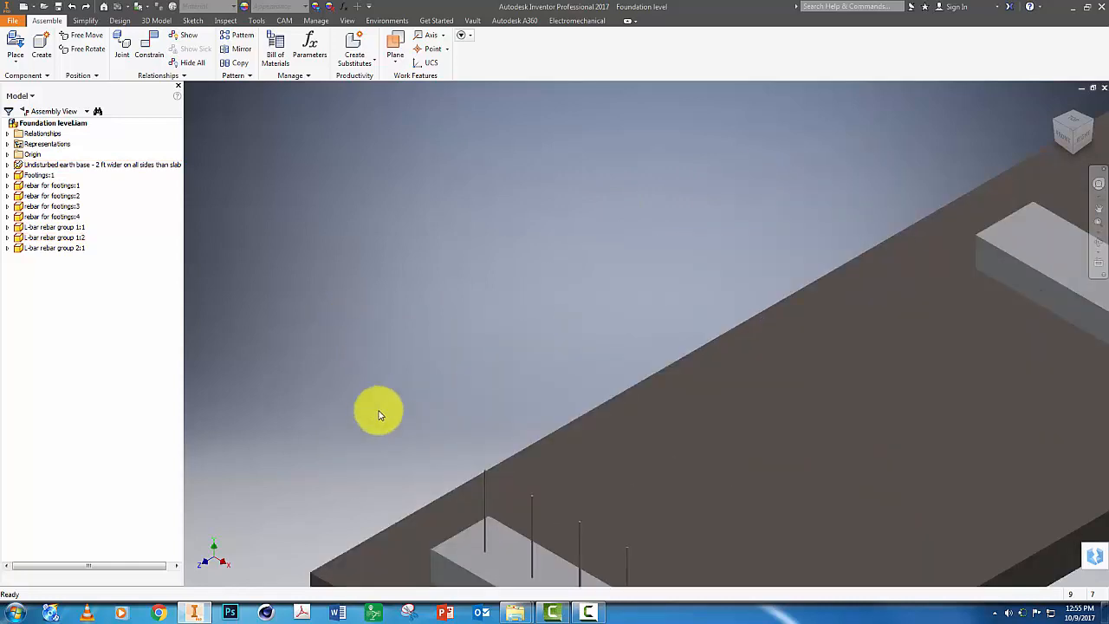
{"action": "scroll", "coordinate": [405, 347], "scroll_direction": "down", "scroll_amount": 4}
{"action": "scroll", "coordinate": [401, 321], "scroll_direction": "down", "scroll_amount": 4}
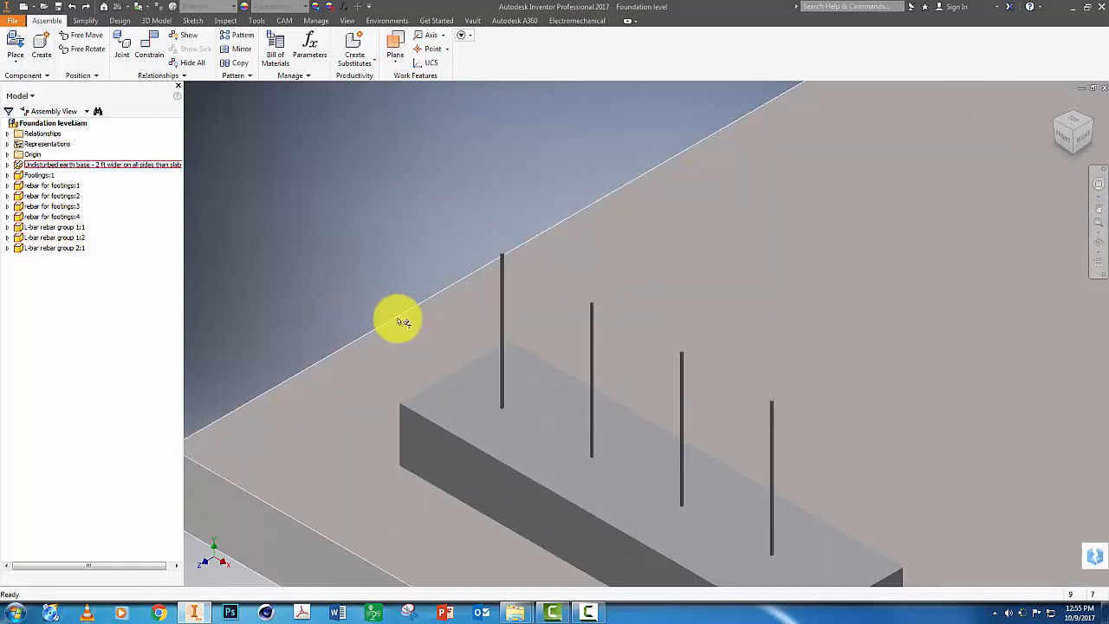
{"action": "left_click", "coordinate": [146, 45]}
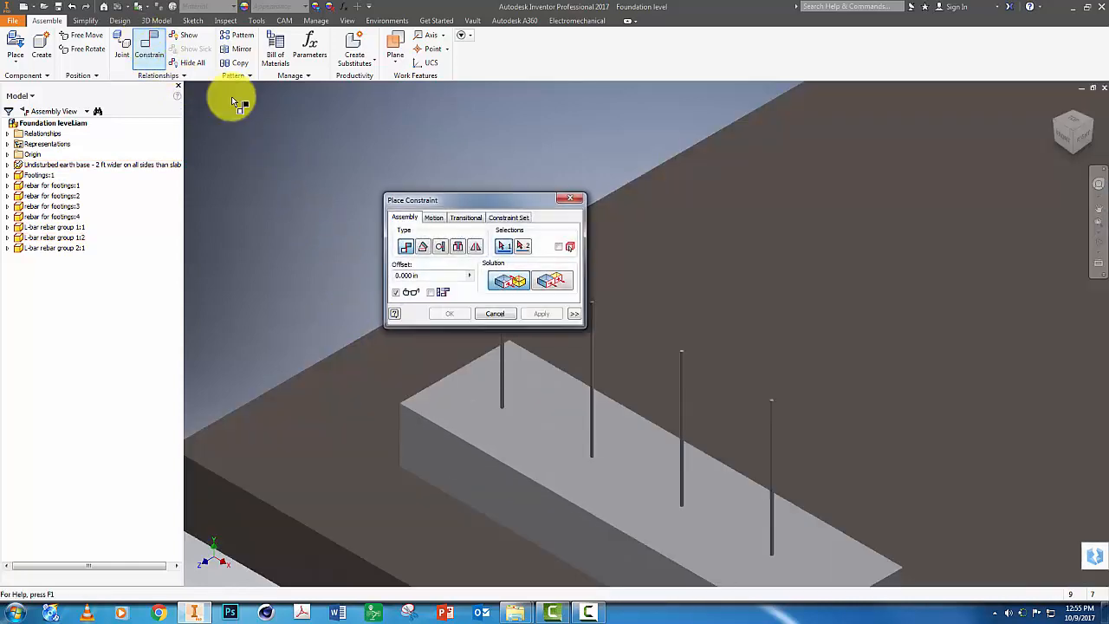
{"action": "left_click", "coordinate": [502, 351]}
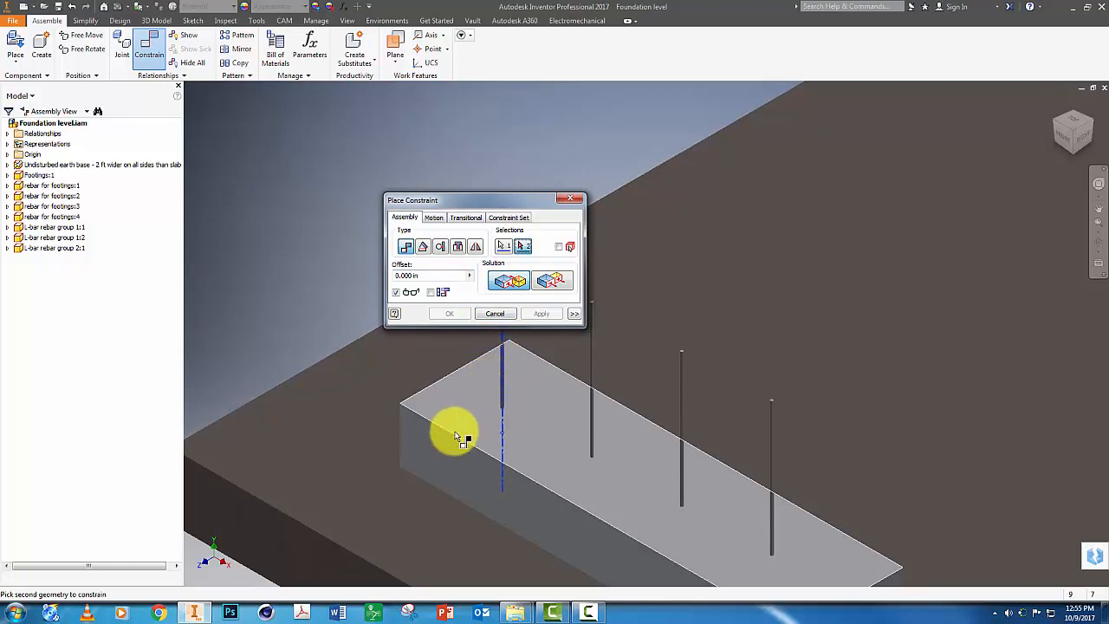
{"action": "left_click", "coordinate": [442, 457]}
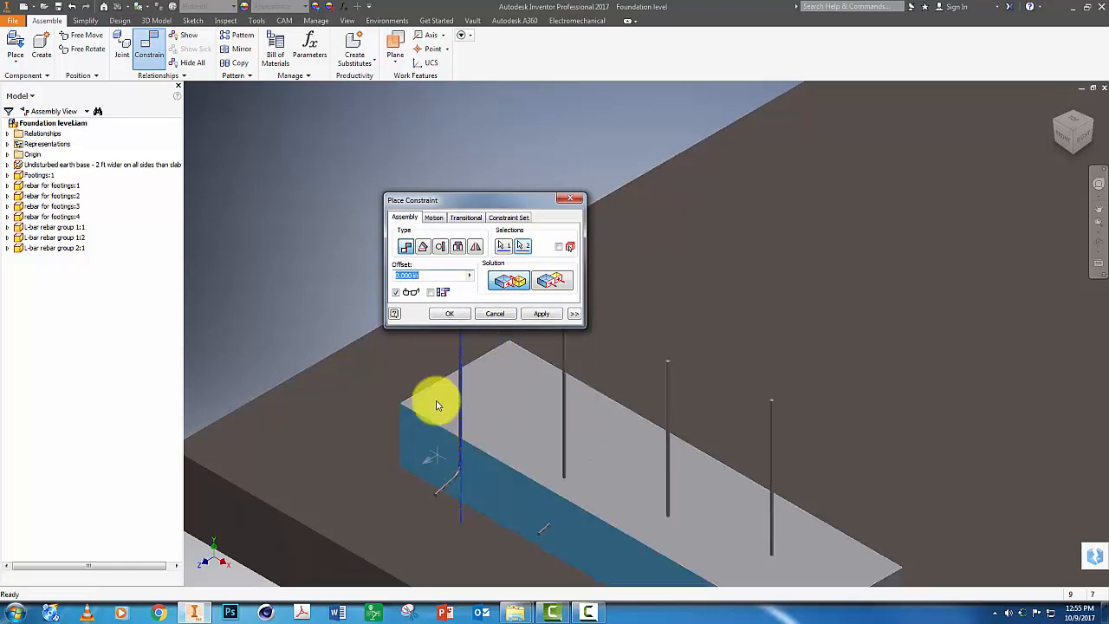
{"action": "type", "text": "1"}
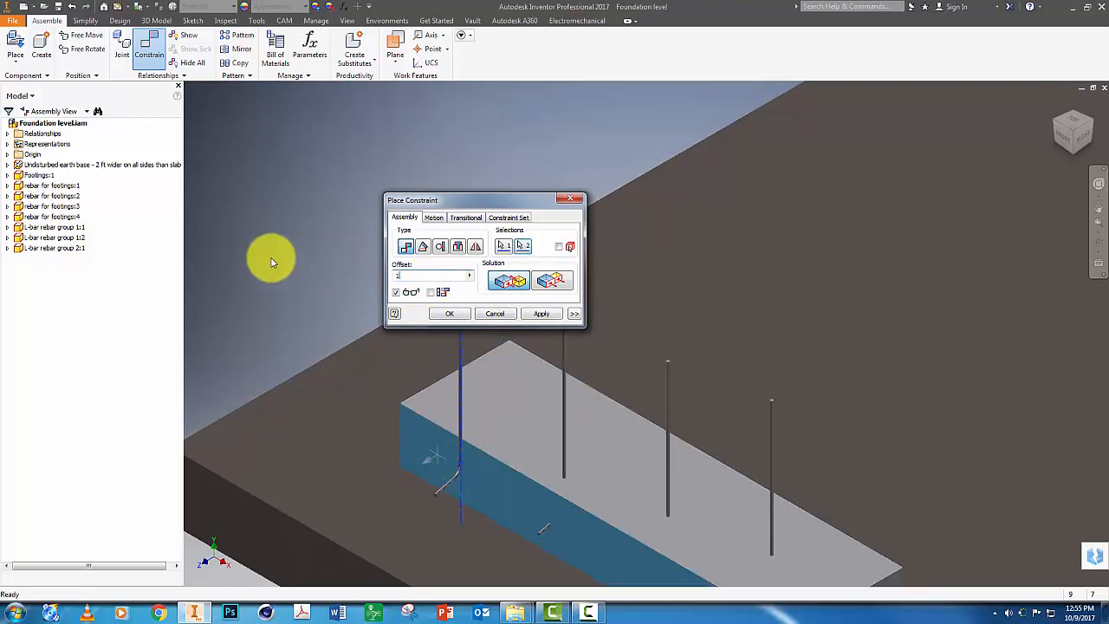
{"action": "type", "text": "0"}
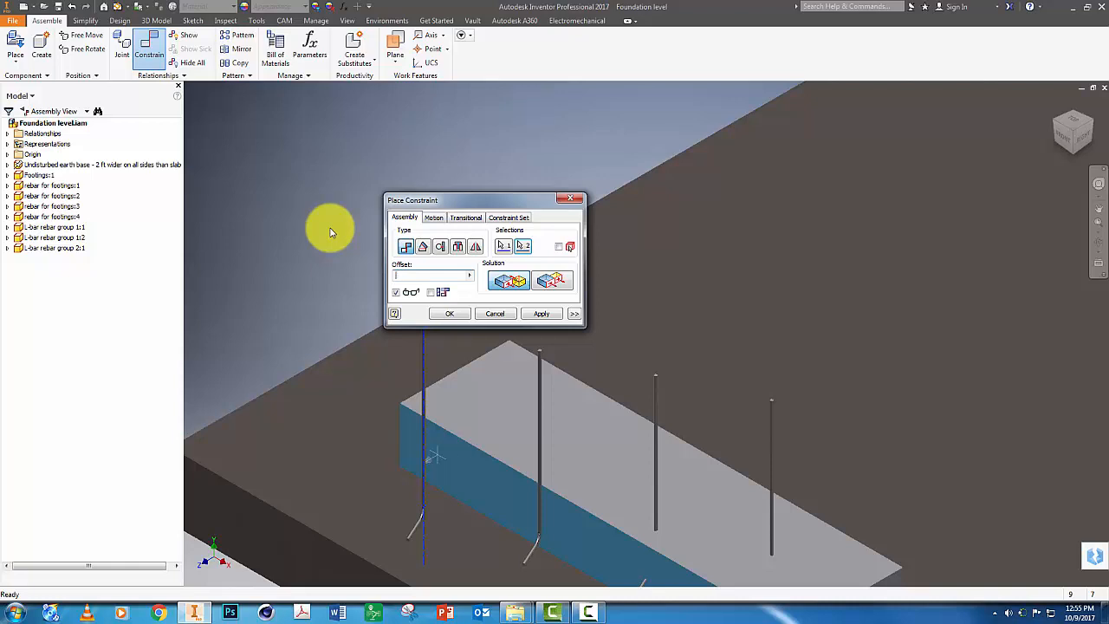
{"action": "left_click", "coordinate": [448, 312]}
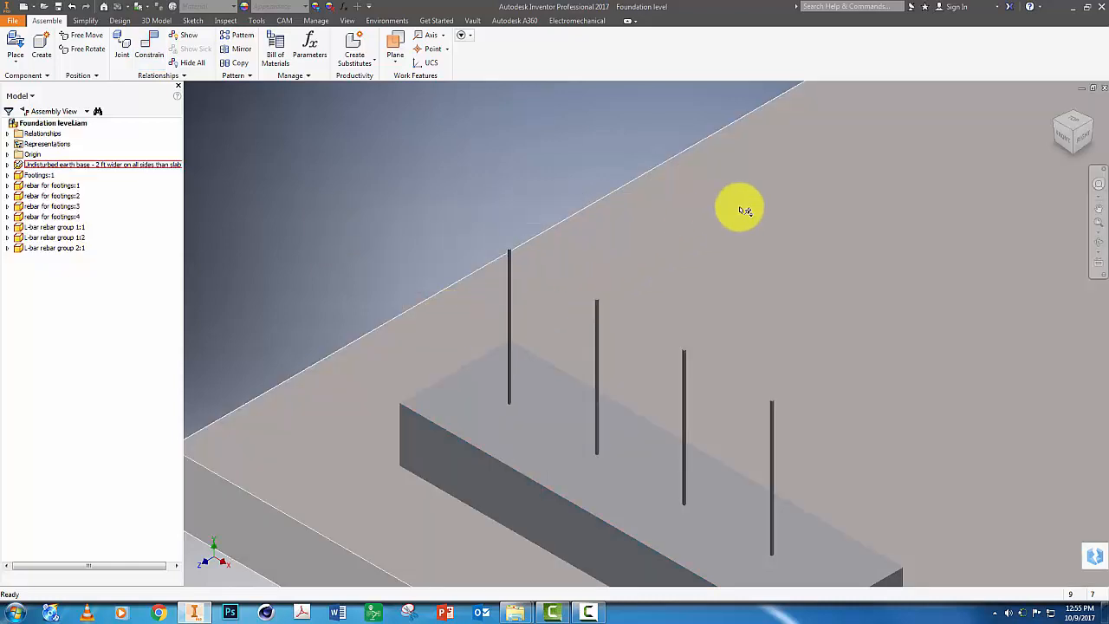
- Mate the first L-bar's axis on the second-to-last footing to that footing's long front side face with a -10 in offset
{"action": "scroll", "coordinate": [739, 211], "scroll_direction": "down", "scroll_amount": 3}
{"action": "scroll", "coordinate": [742, 214], "scroll_direction": "up", "scroll_amount": 10}
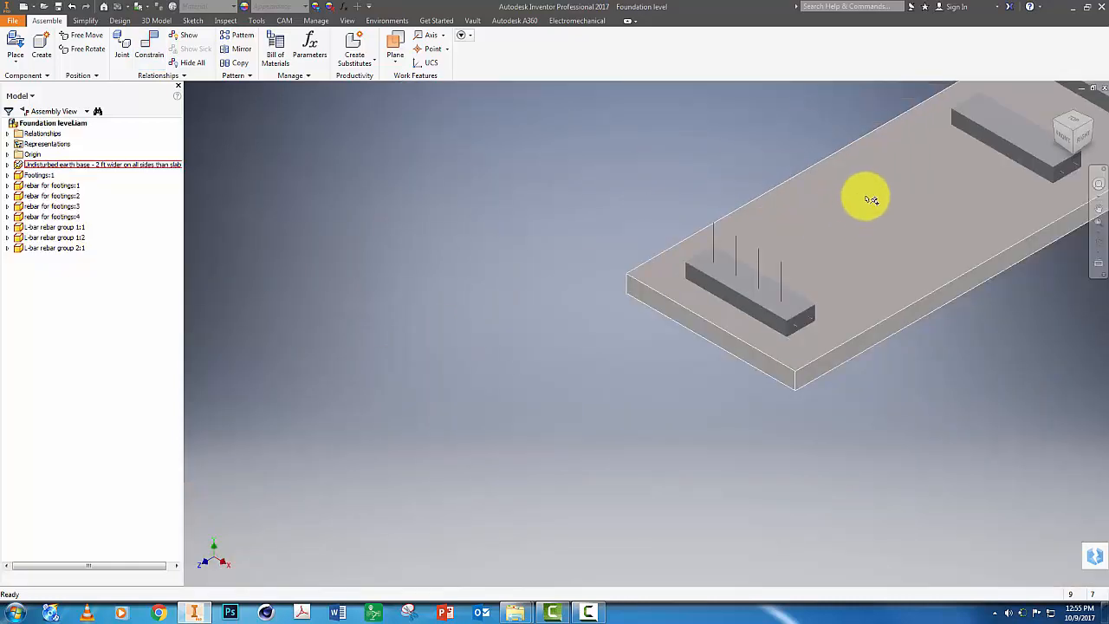
{"action": "middle_click_drag", "start_coordinate": [861, 199], "coordinate": [549, 396]}
{"action": "scroll", "coordinate": [651, 314], "scroll_direction": "down", "scroll_amount": 5}
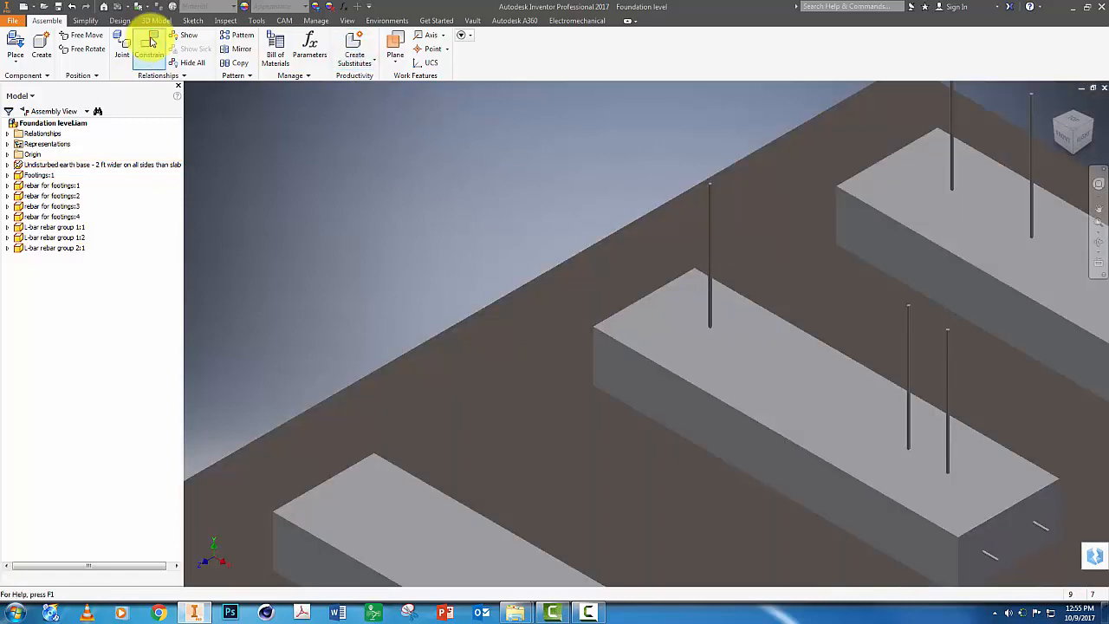
{"action": "left_click", "coordinate": [151, 44]}
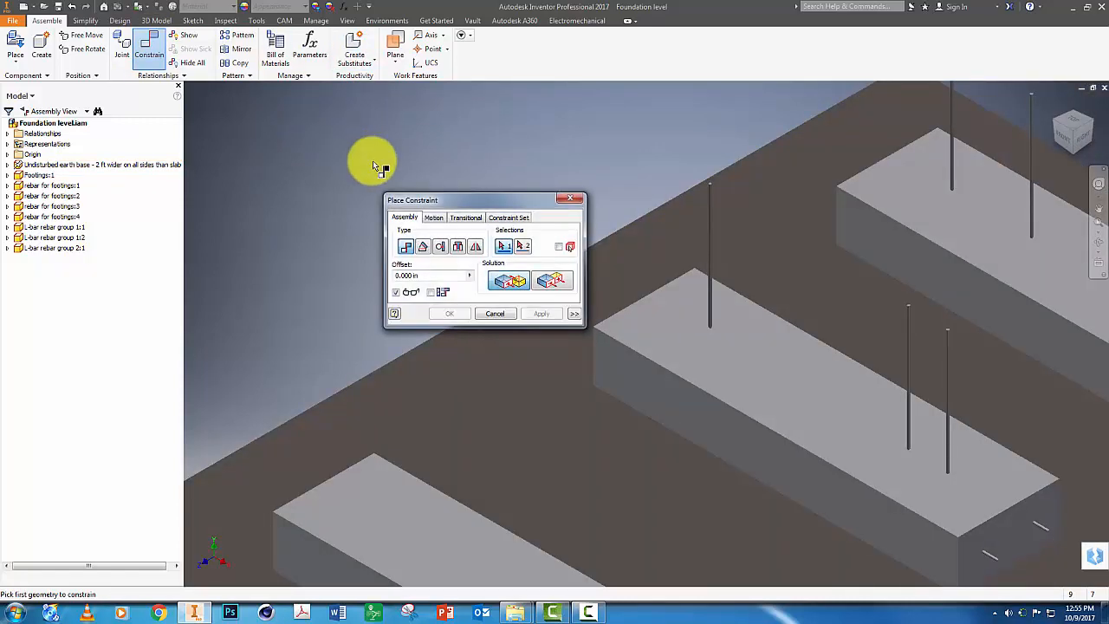
{"action": "left_click", "coordinate": [712, 258]}
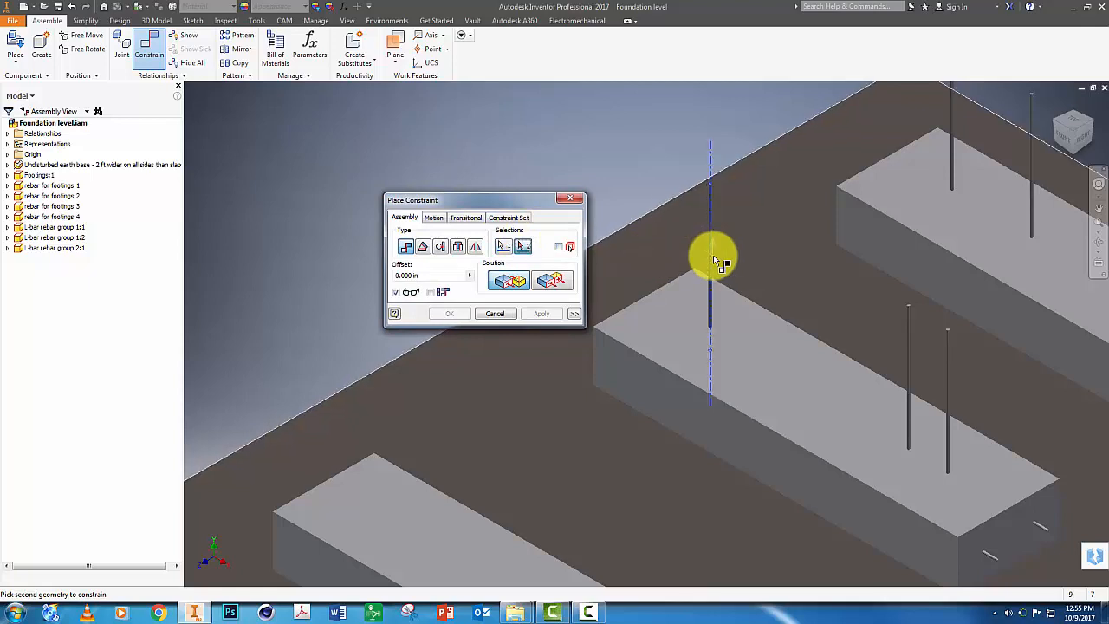
{"action": "left_click", "coordinate": [643, 386]}
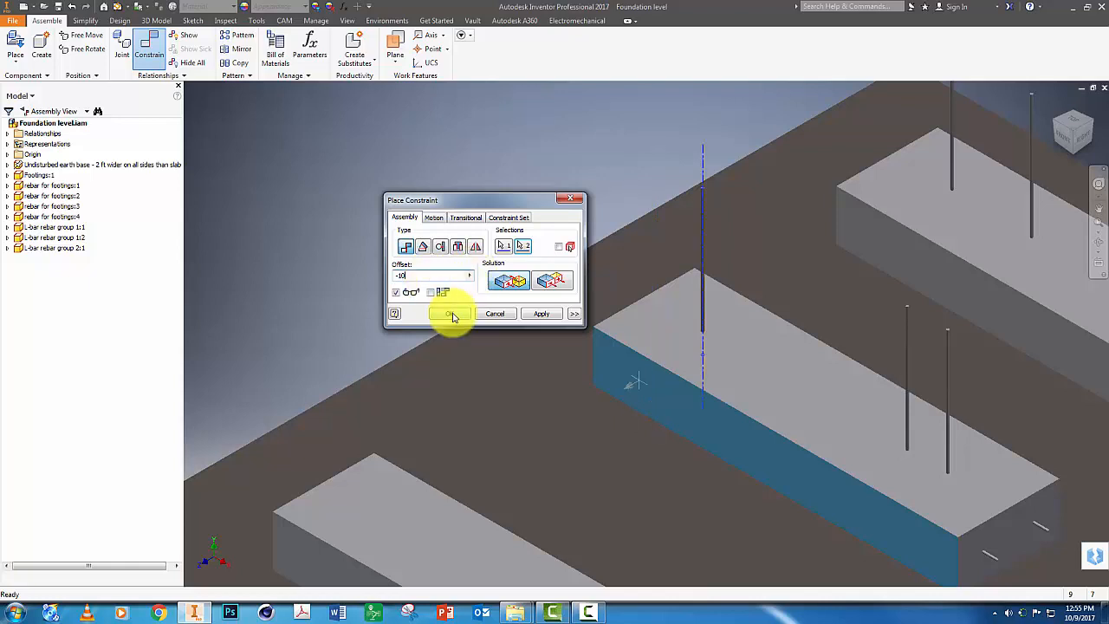
{"action": "left_click", "coordinate": [449, 313]}
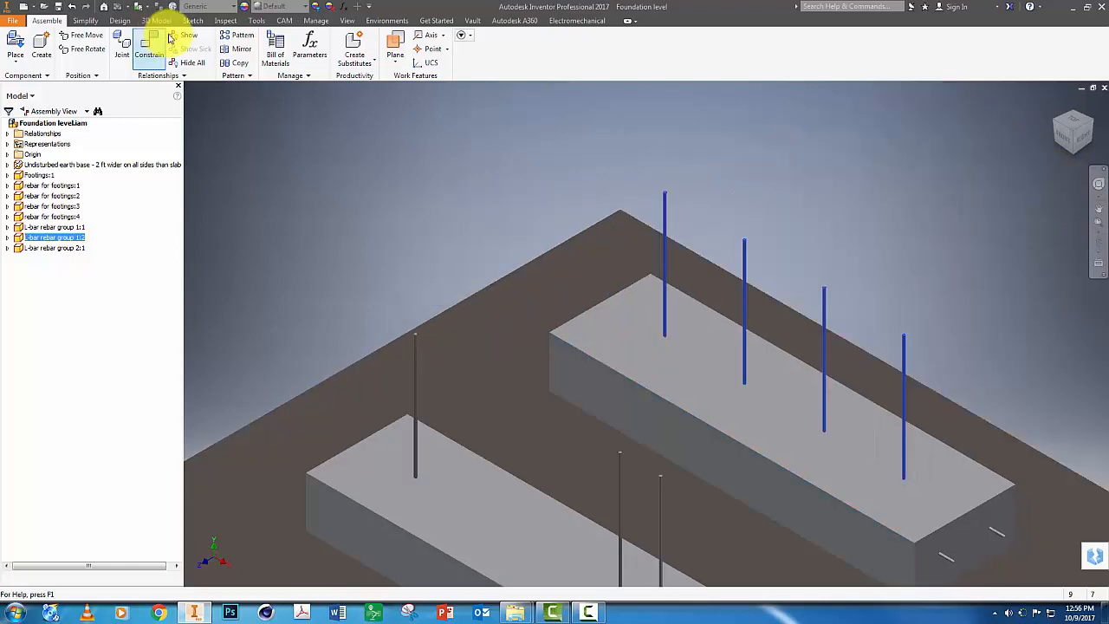
- Mate the first L-bar's axis on the rear end footing to that footing's long front side face with a -10 in offset
{"action": "left_click", "coordinate": [149, 43]}
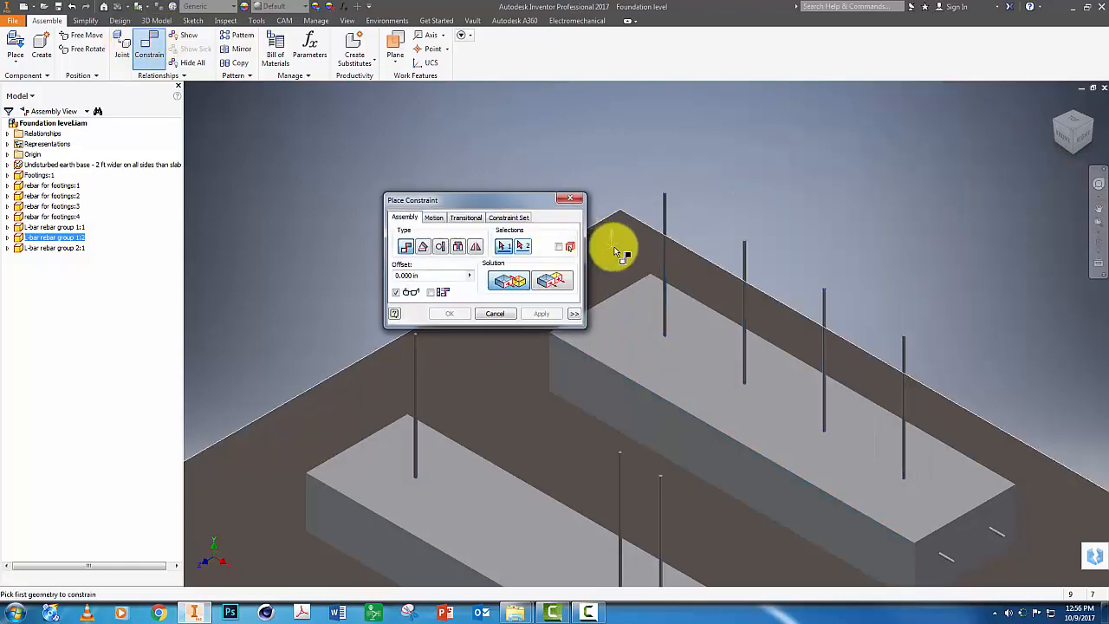
{"action": "left_click", "coordinate": [664, 221]}
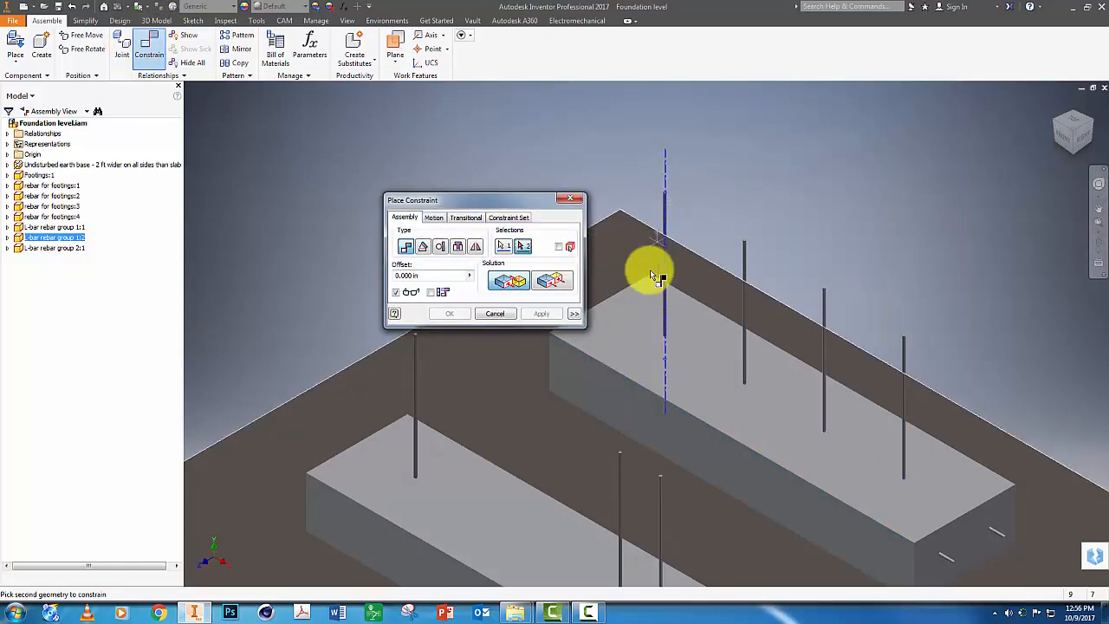
{"action": "left_click", "coordinate": [606, 389]}
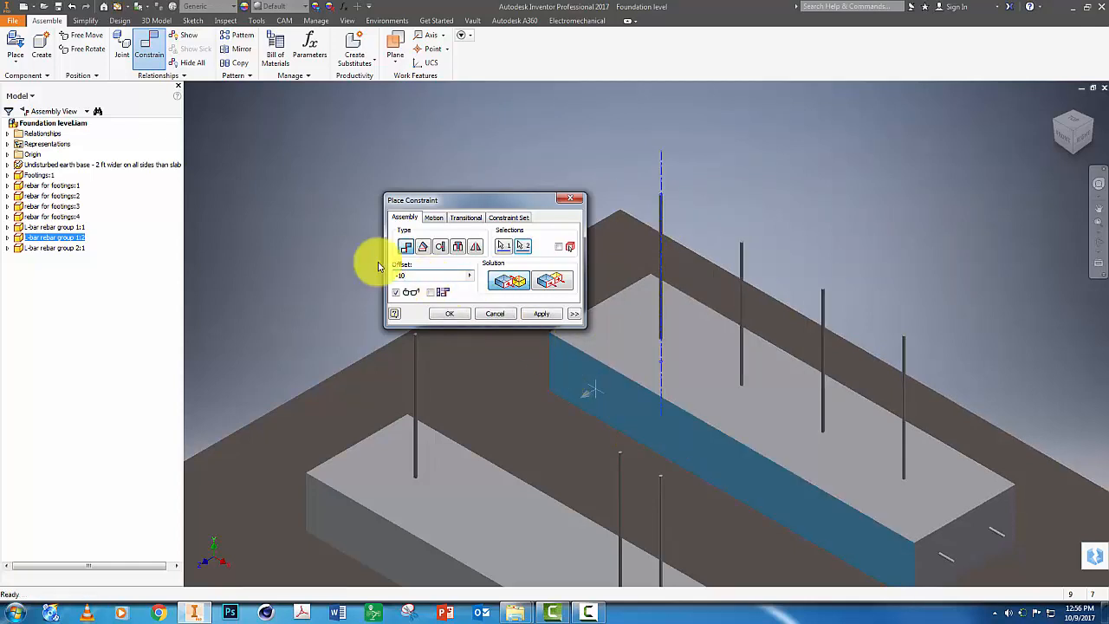
{"action": "left_click", "coordinate": [450, 314]}
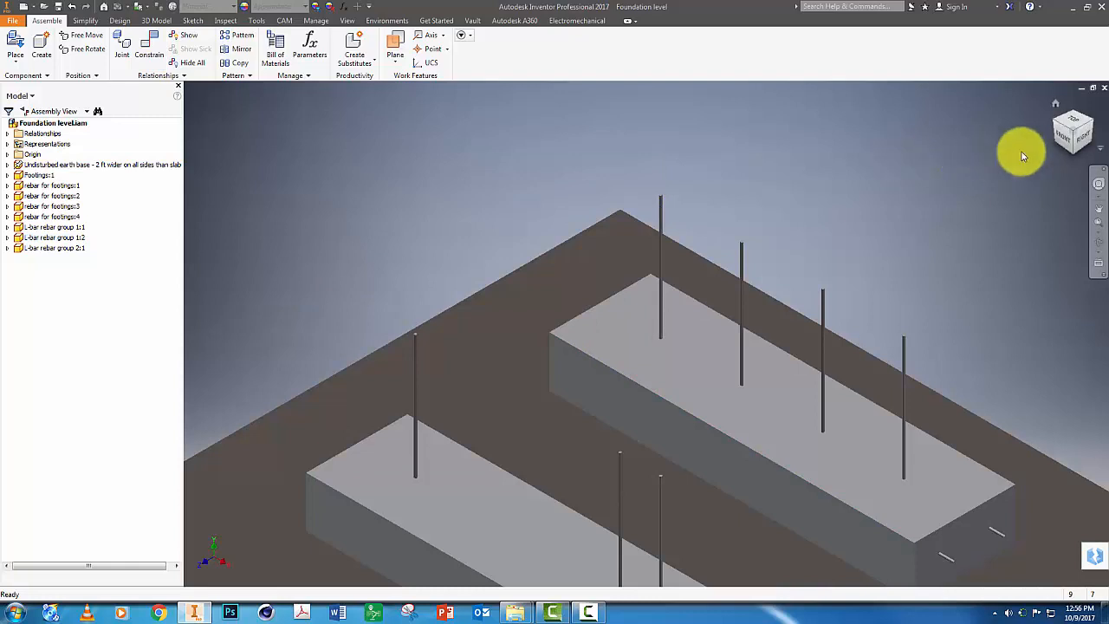
- Check the alignment of the constrained L-bar groups from the right side and return to the home view
{"action": "left_click", "coordinate": [1056, 106]}
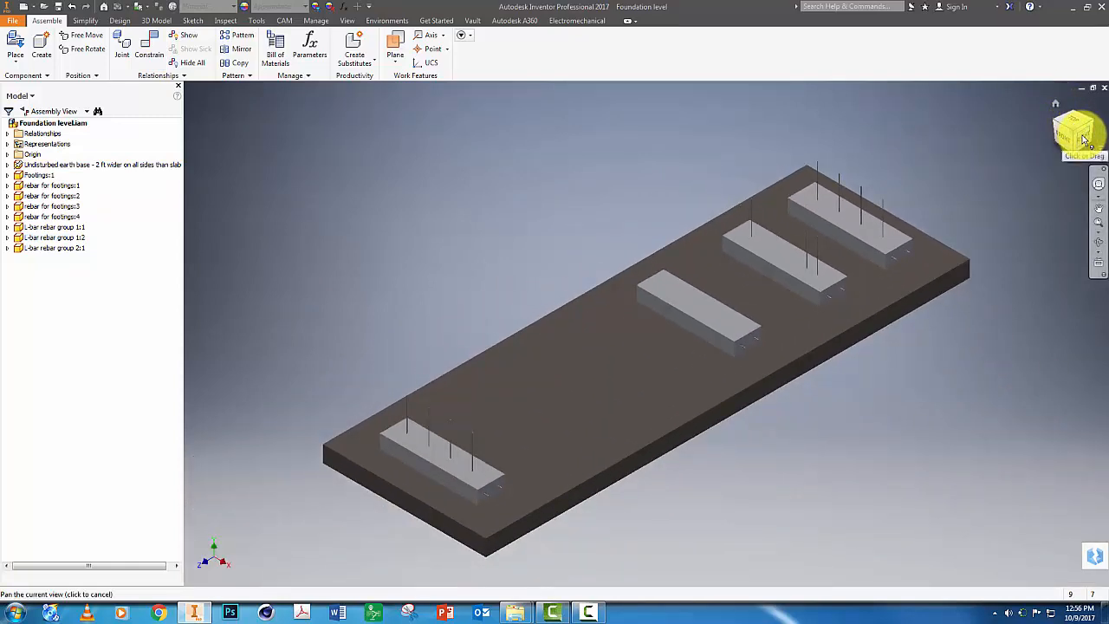
{"action": "left_click", "coordinate": [1083, 140]}
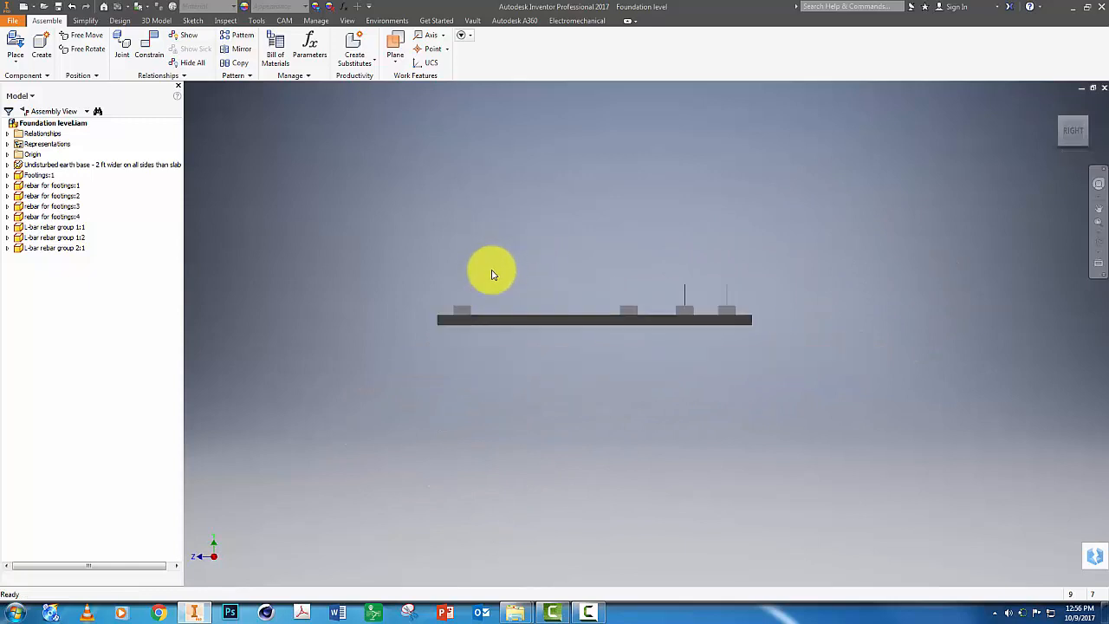
{"action": "scroll", "coordinate": [444, 321], "scroll_direction": "down", "scroll_amount": 5}
{"action": "scroll", "coordinate": [314, 414], "scroll_direction": "down", "scroll_amount": 3}
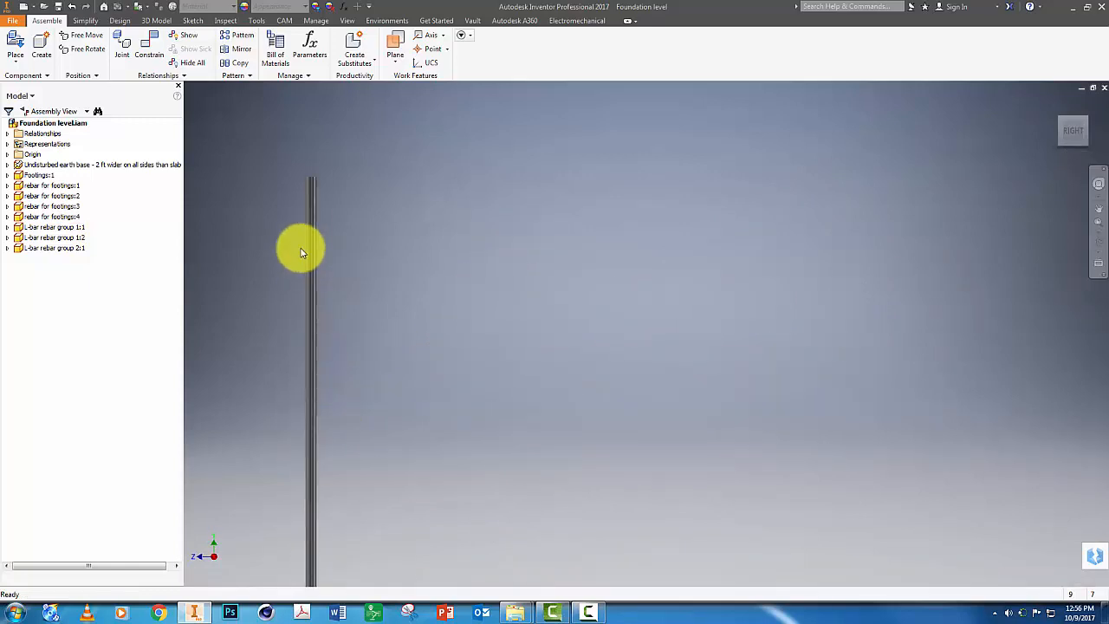
{"action": "key", "text": "F6"}
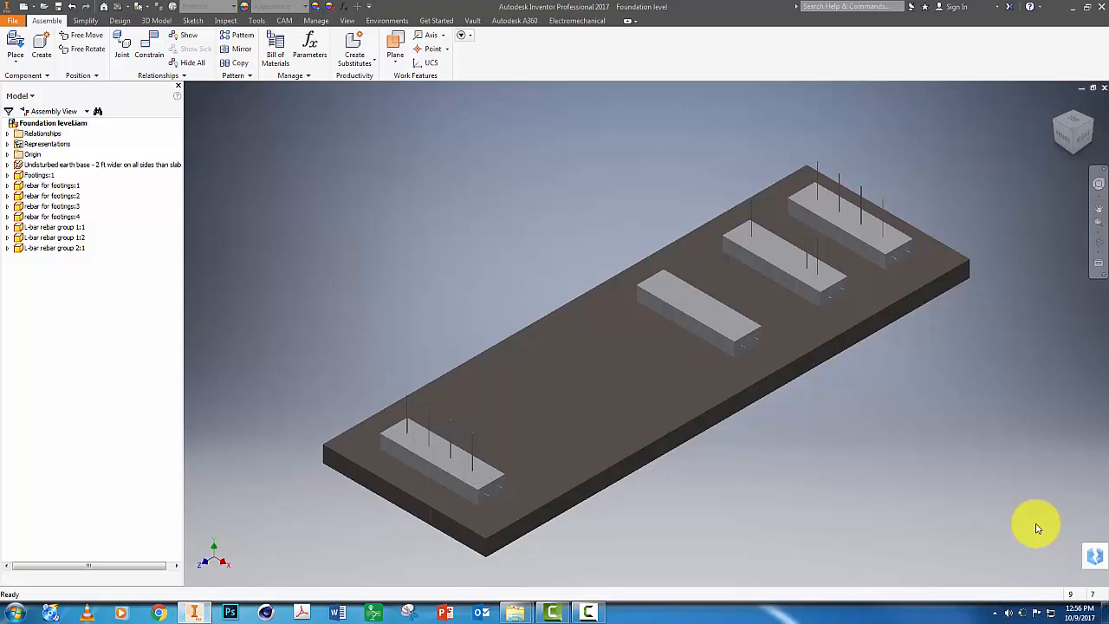
- Place one Rebar - solid wall component from the Foundation folder in the empty space beside the earth base
{"action": "left_click", "coordinate": [16, 41]}
{"action": "left_click", "coordinate": [517, 260]}
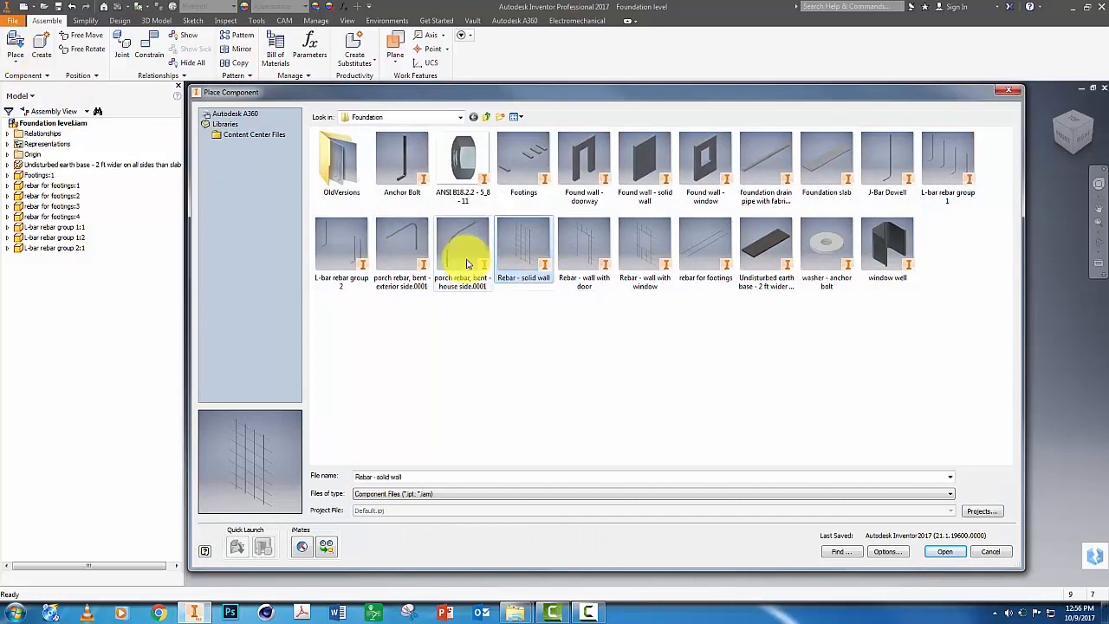
{"action": "left_click", "coordinate": [946, 551]}
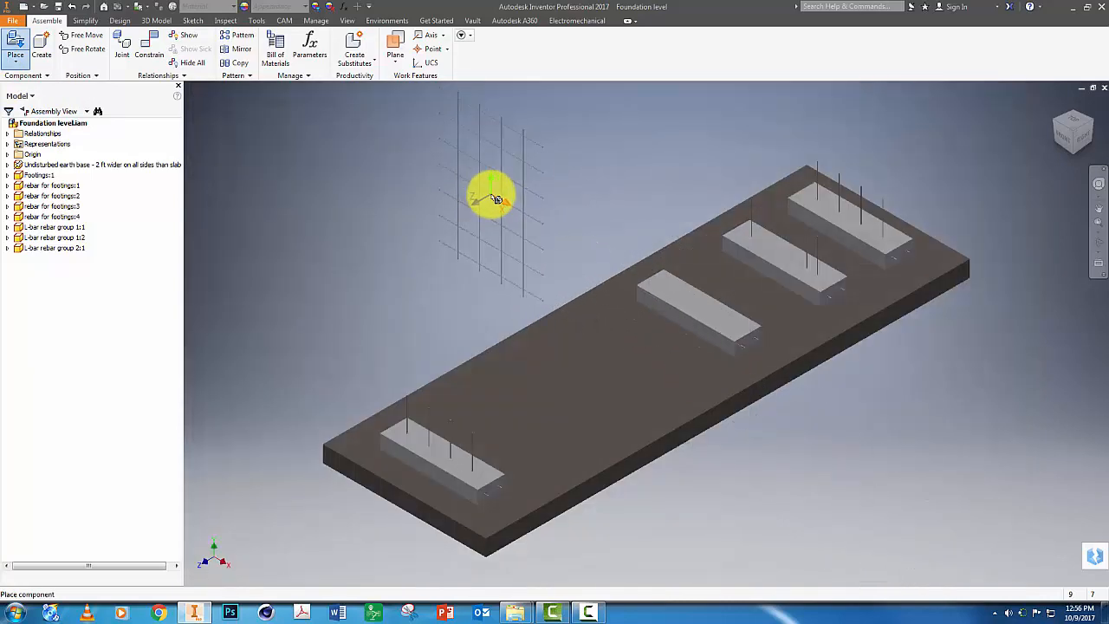
{"action": "left_click", "coordinate": [495, 200]}
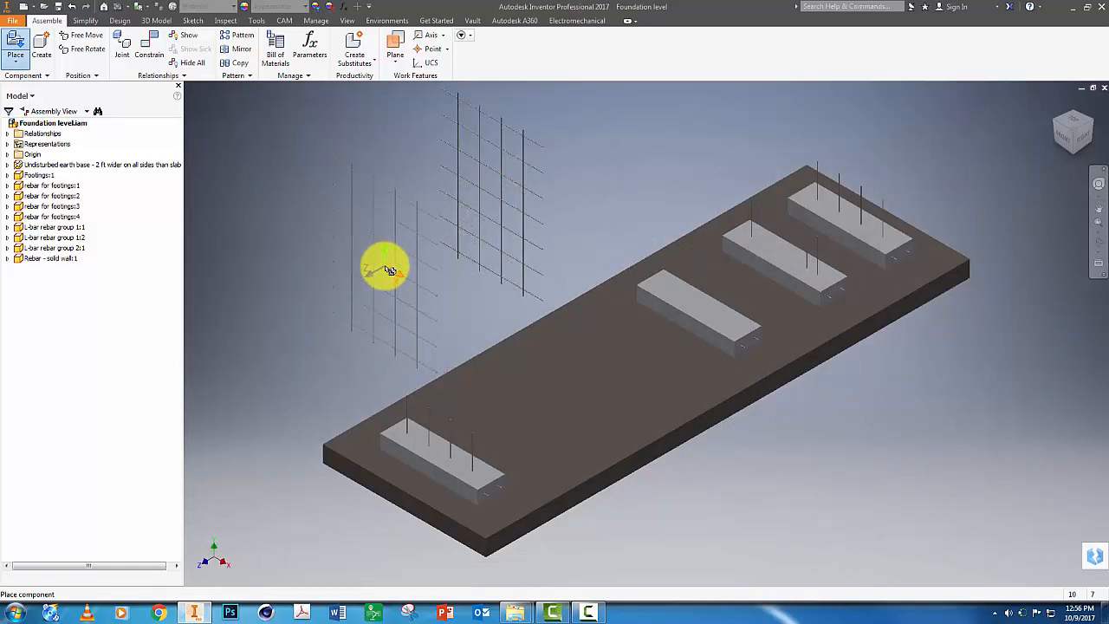
{"action": "key", "text": "Escape"}
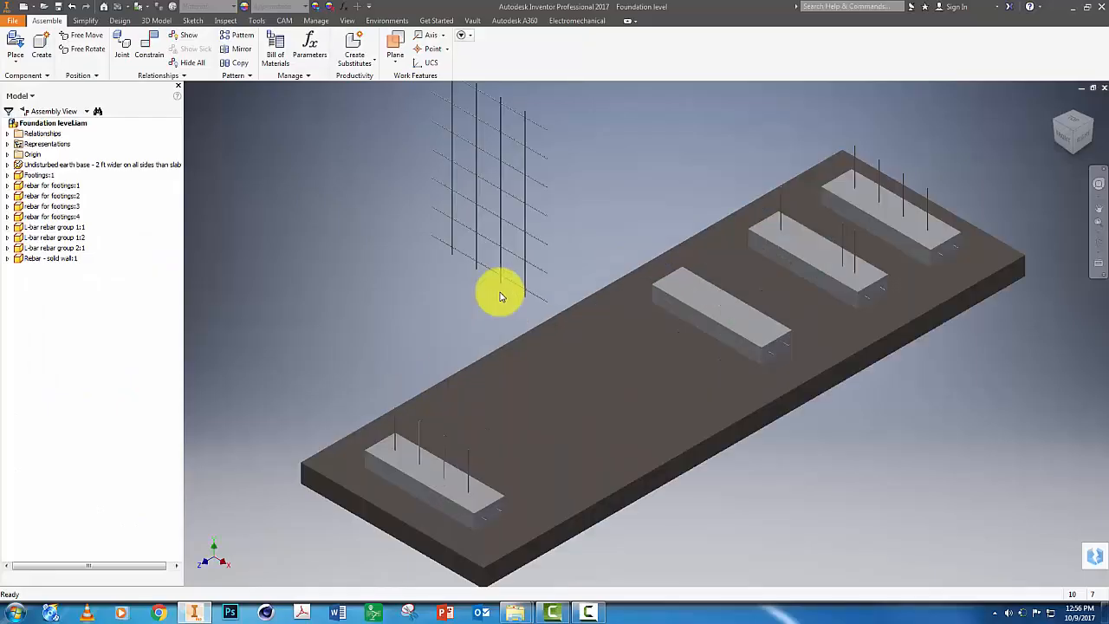
{"action": "scroll", "coordinate": [500, 292], "scroll_direction": "up", "scroll_amount": 6}
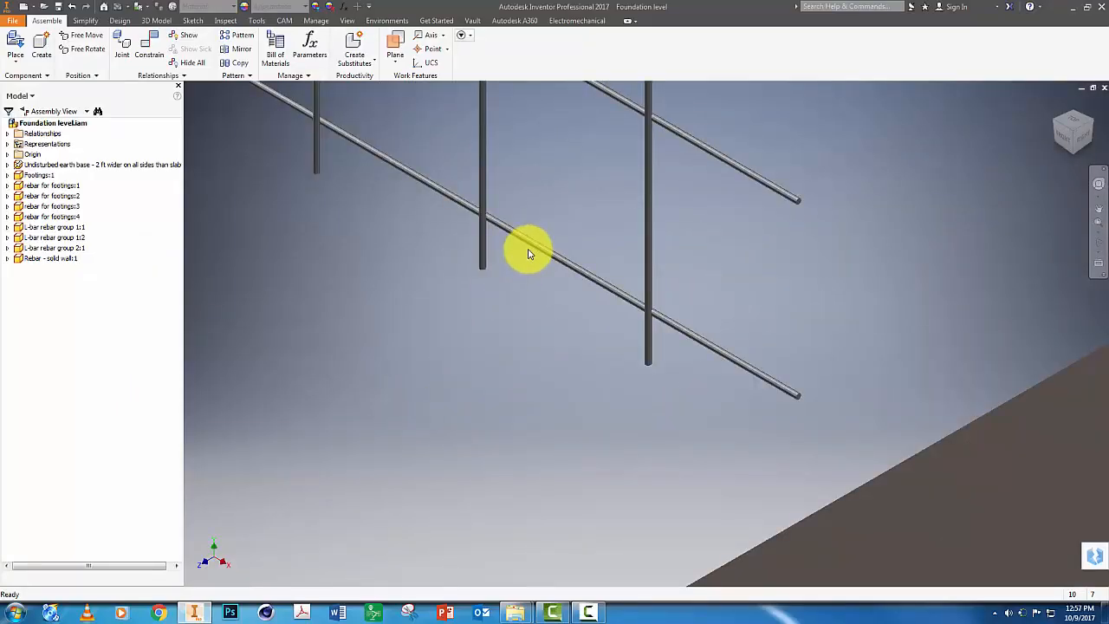
- Mate the bottom centre point of the solid wall rebar's near-end vertical bar to the top face of the rear end footing with zero offset
{"action": "left_click", "coordinate": [151, 45]}
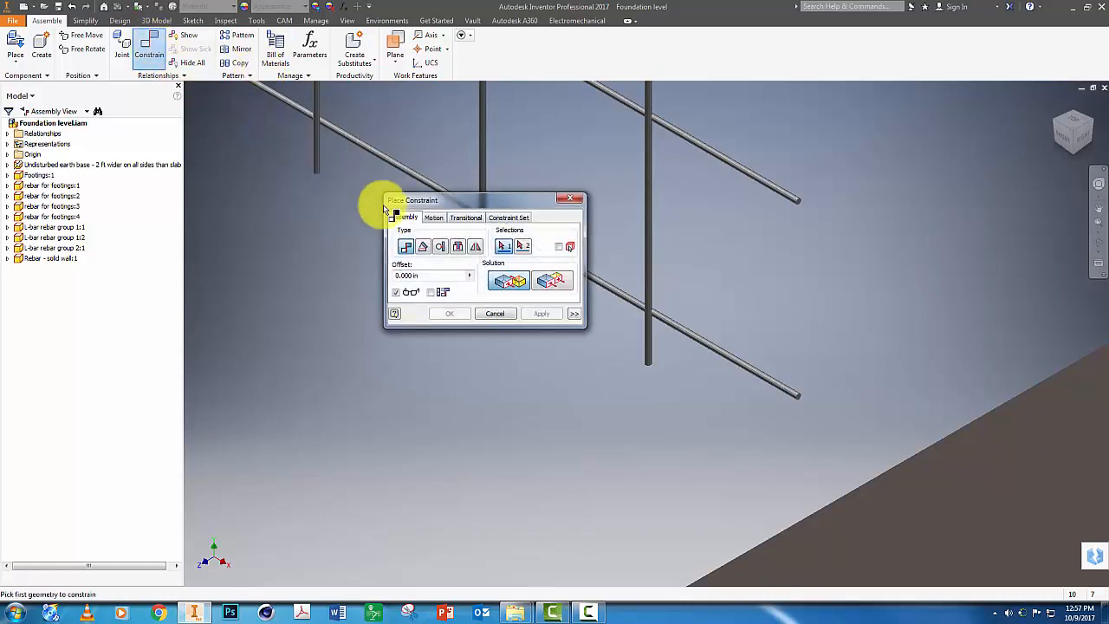
{"action": "scroll", "coordinate": [651, 366], "scroll_direction": "up", "scroll_amount": 2}
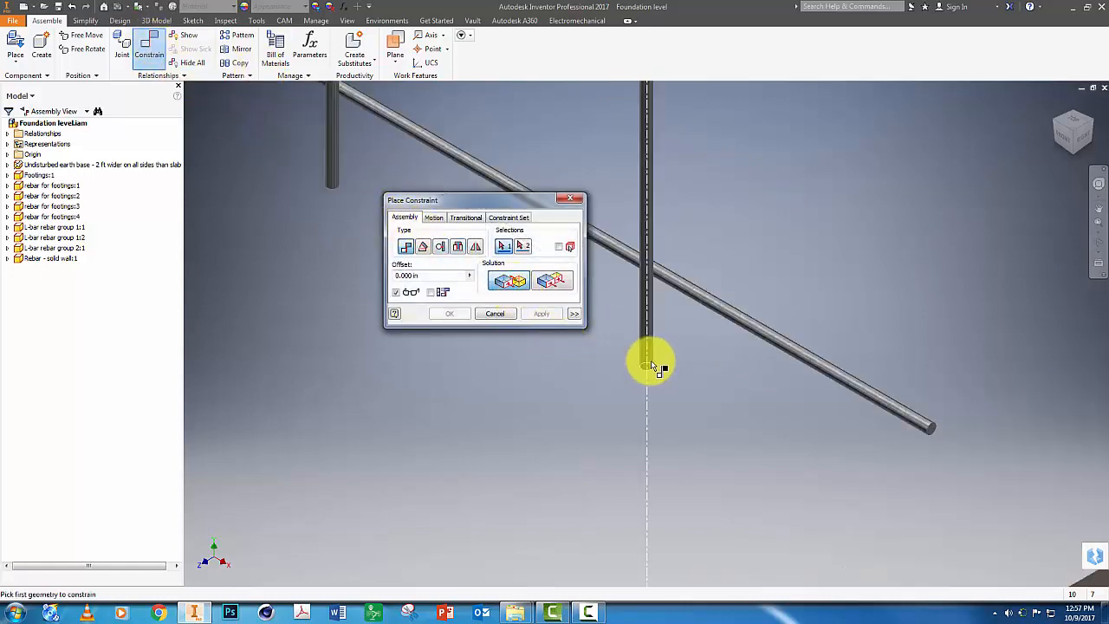
{"action": "scroll", "coordinate": [654, 365], "scroll_direction": "up", "scroll_amount": 2}
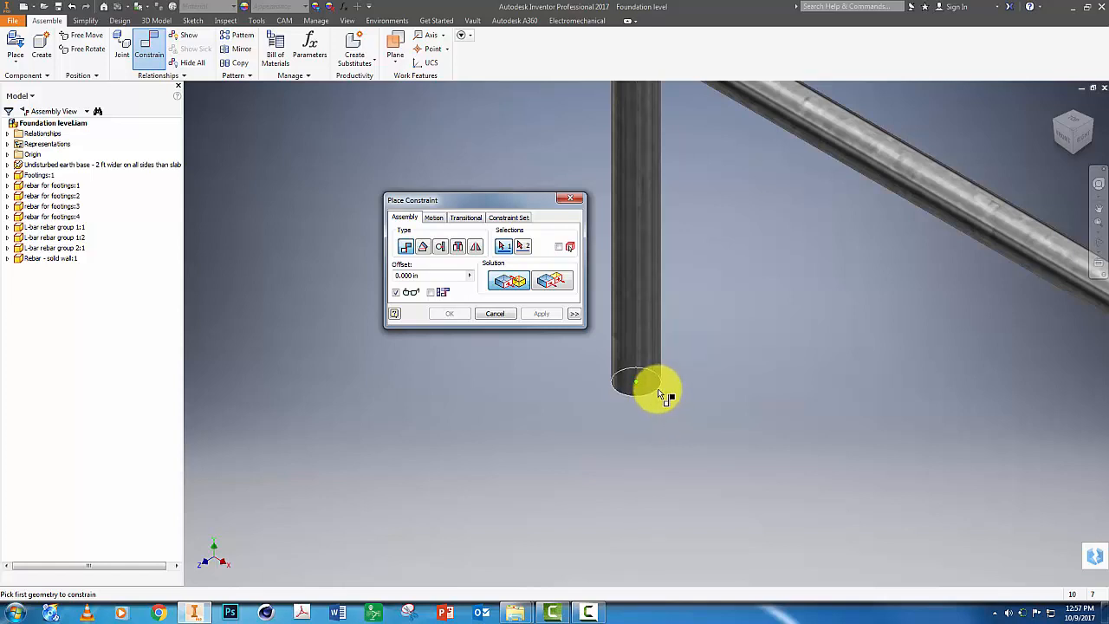
{"action": "mouse_move", "coordinate": [659, 390]}
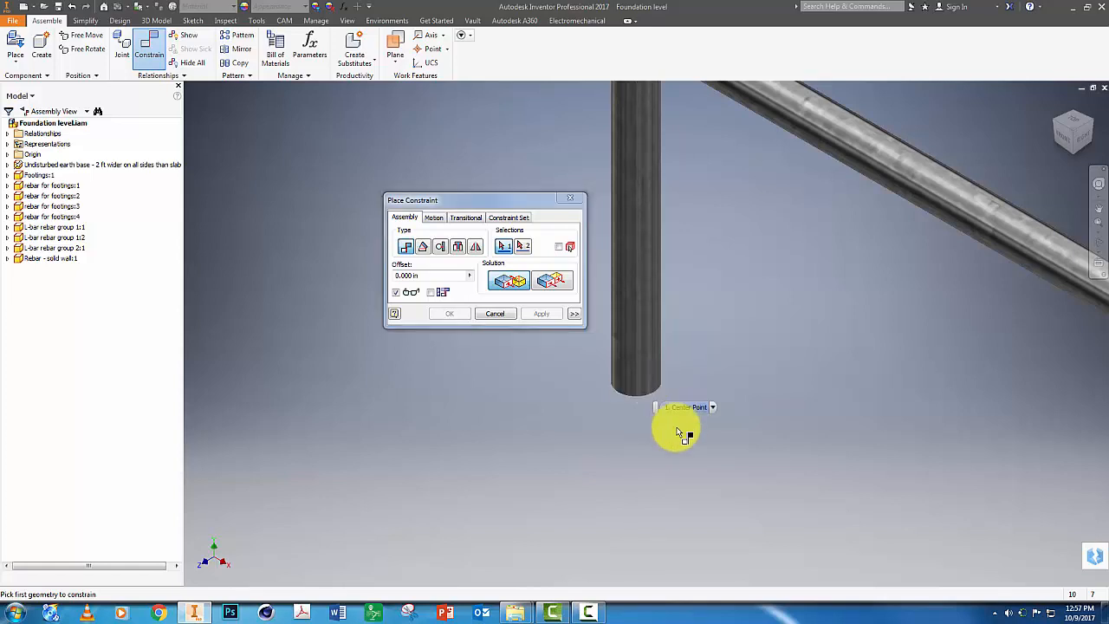
{"action": "left_click", "coordinate": [658, 386]}
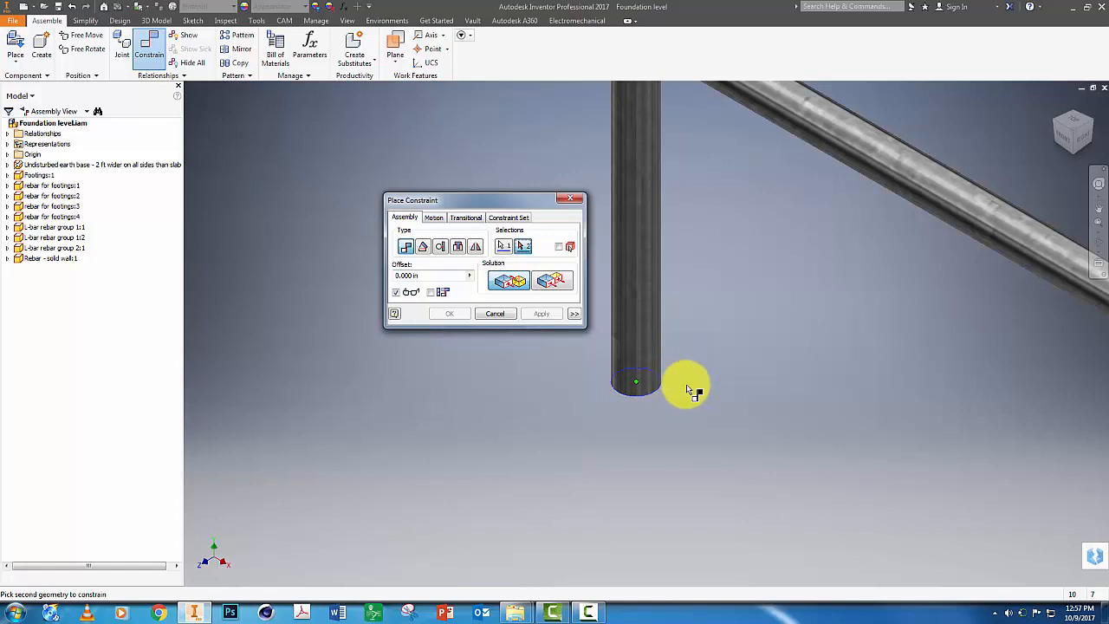
{"action": "scroll", "coordinate": [703, 383], "scroll_direction": "up", "scroll_amount": 2}
{"action": "scroll", "coordinate": [707, 383], "scroll_direction": "down", "scroll_amount": 5}
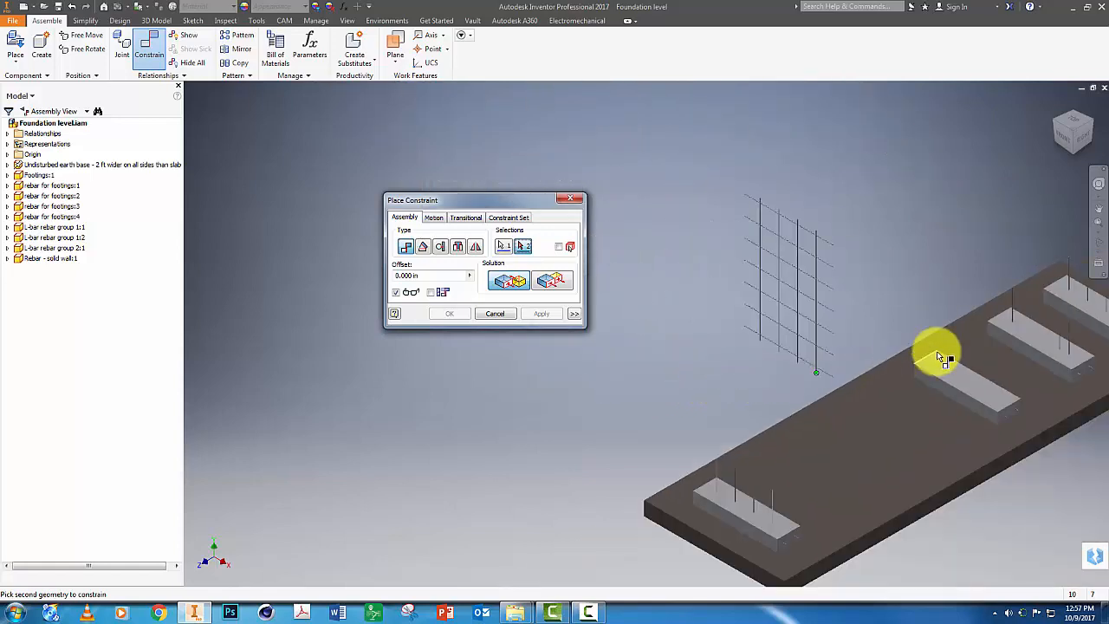
{"action": "middle_click_drag", "start_coordinate": [936, 354], "coordinate": [700, 414]}
{"action": "scroll", "coordinate": [879, 381], "scroll_direction": "up", "scroll_amount": 4}
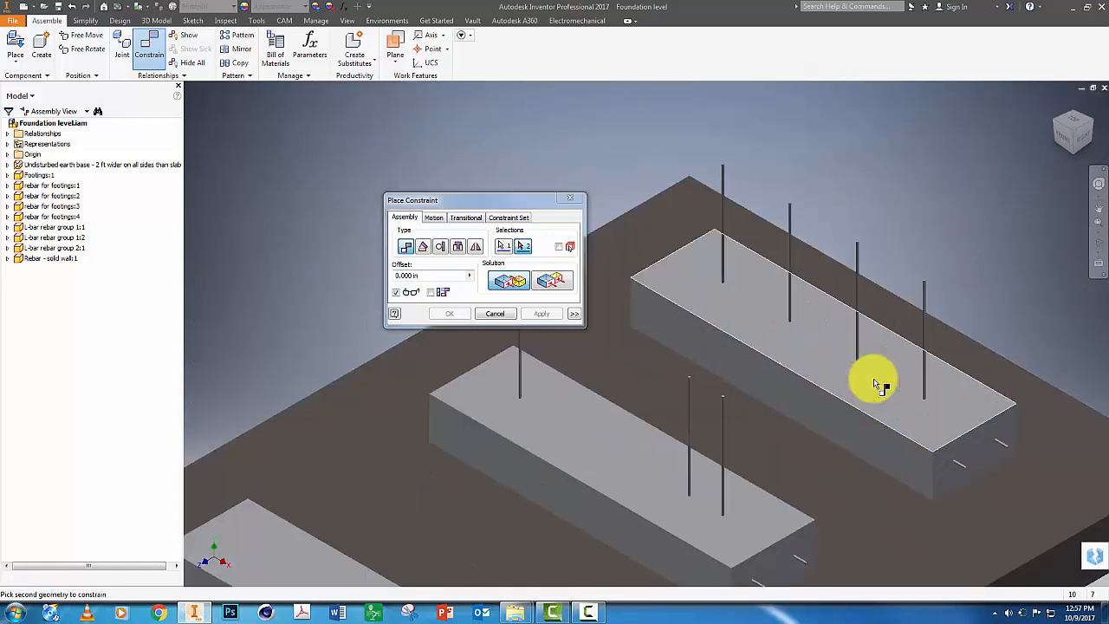
{"action": "left_click", "coordinate": [882, 390]}
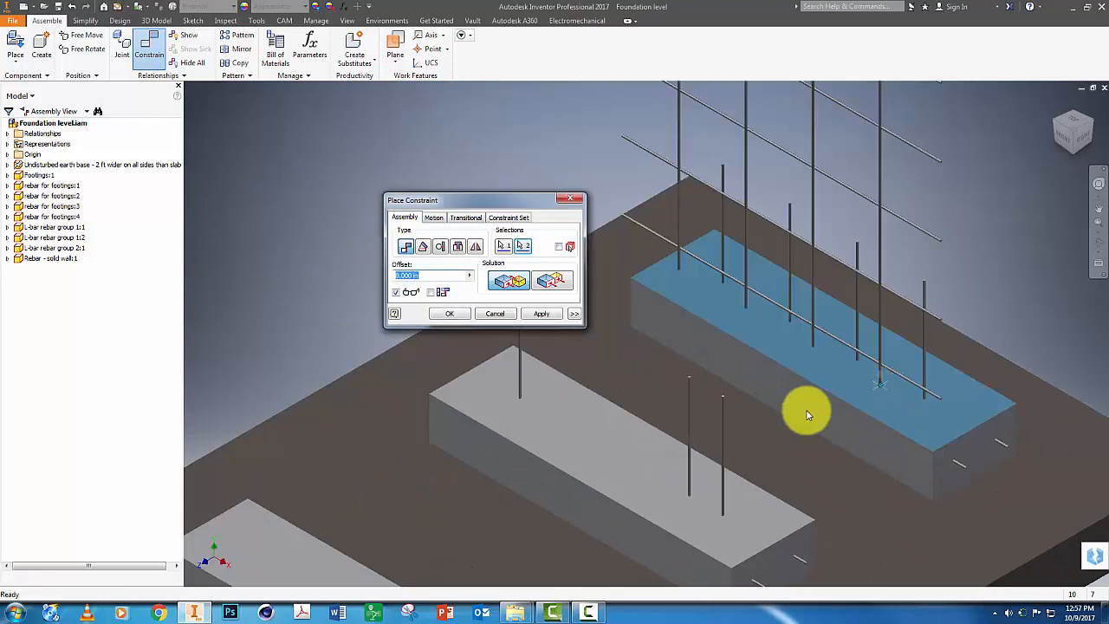
{"action": "left_click", "coordinate": [542, 316]}
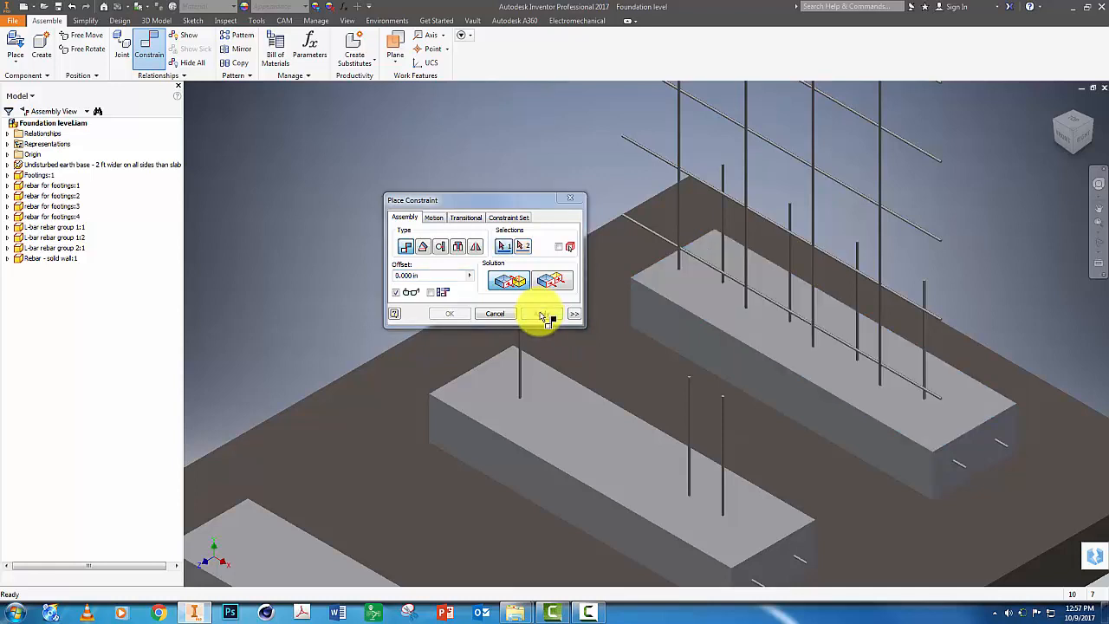
{"action": "key", "text": "Escape"}
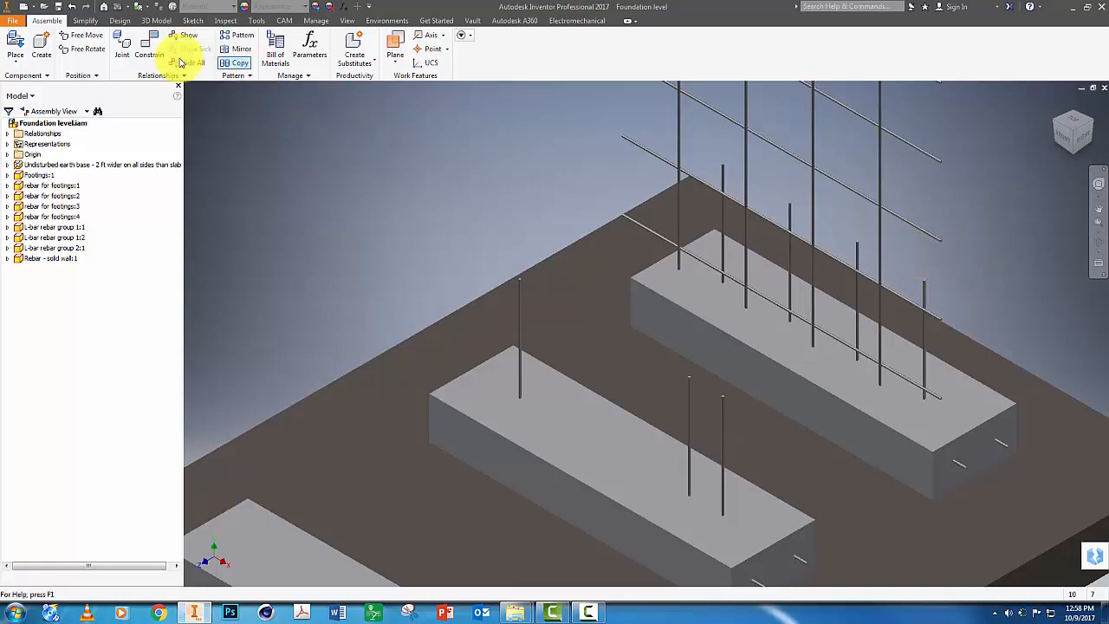
- Mate the axis of the solid wall rebar's near-end vertical bar to the rear end footing's short end face with a -11.5 in offset
{"action": "left_click", "coordinate": [147, 43]}
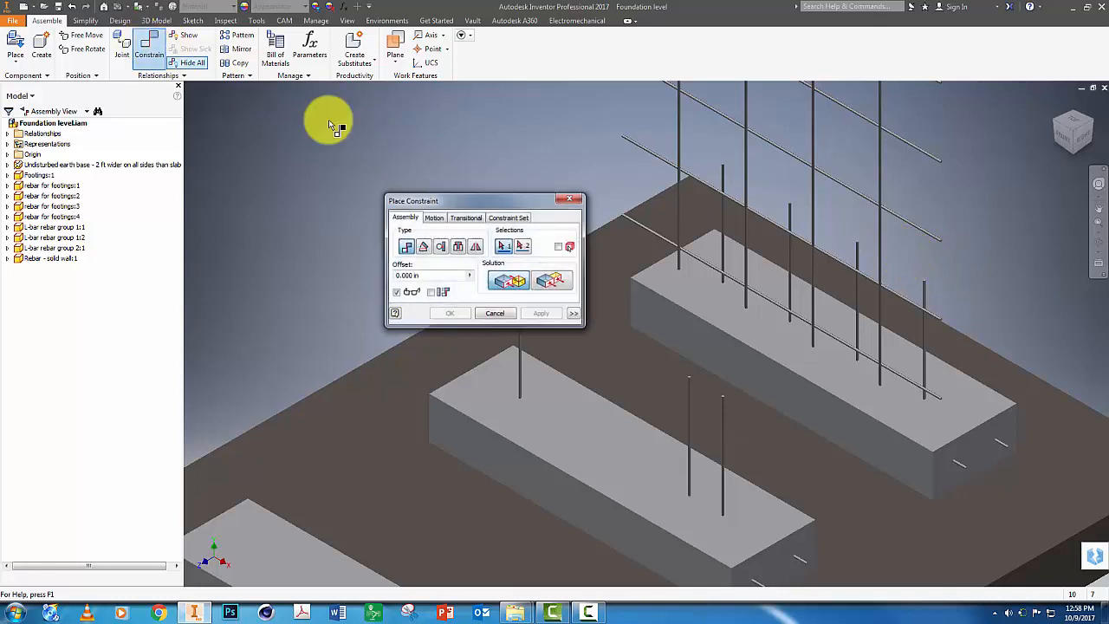
{"action": "left_click", "coordinate": [879, 250]}
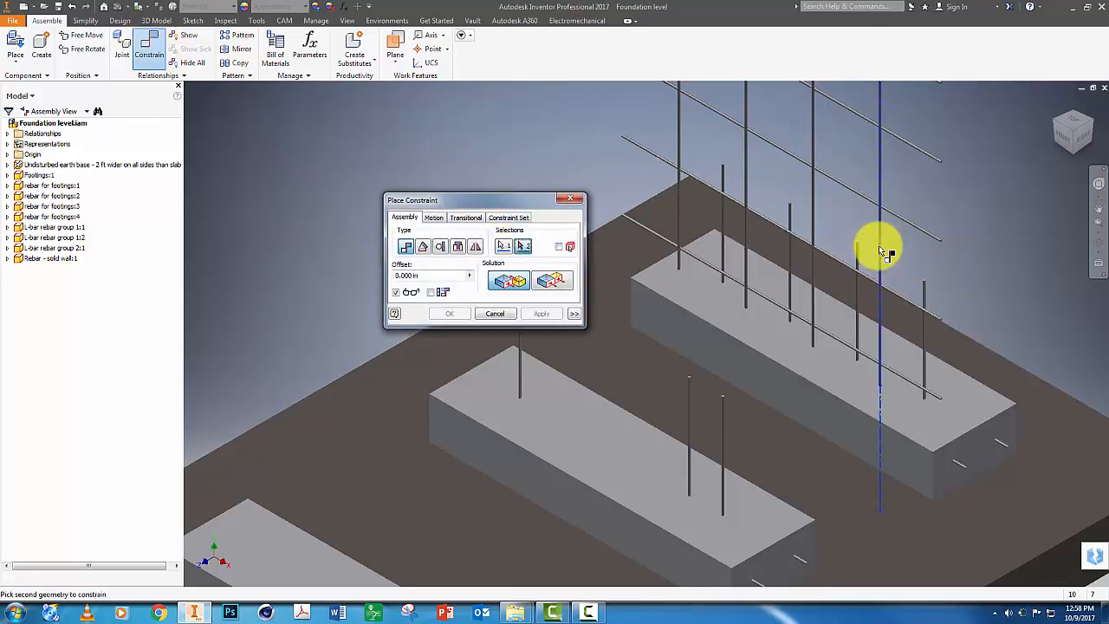
{"action": "left_click", "coordinate": [982, 451]}
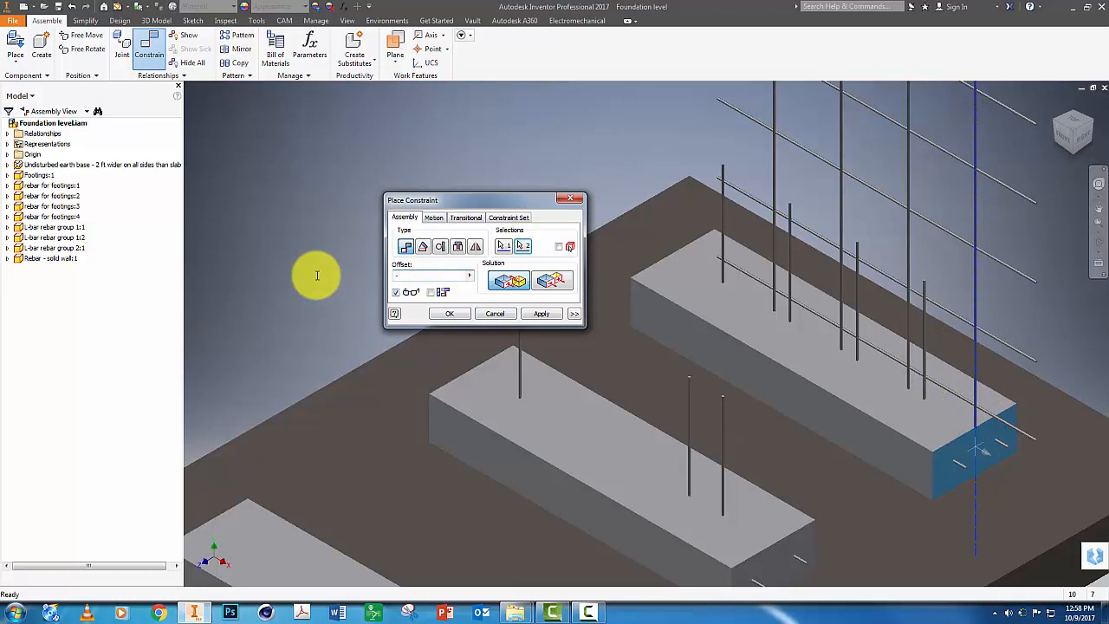
{"action": "type", "text": "-11.5"}
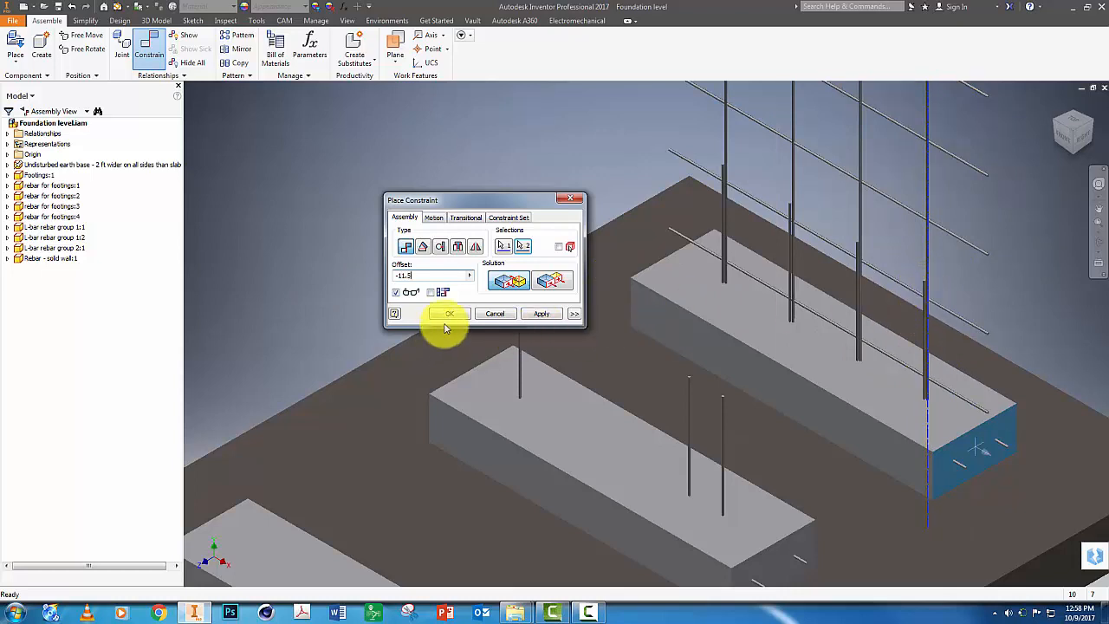
{"action": "left_click", "coordinate": [546, 319]}
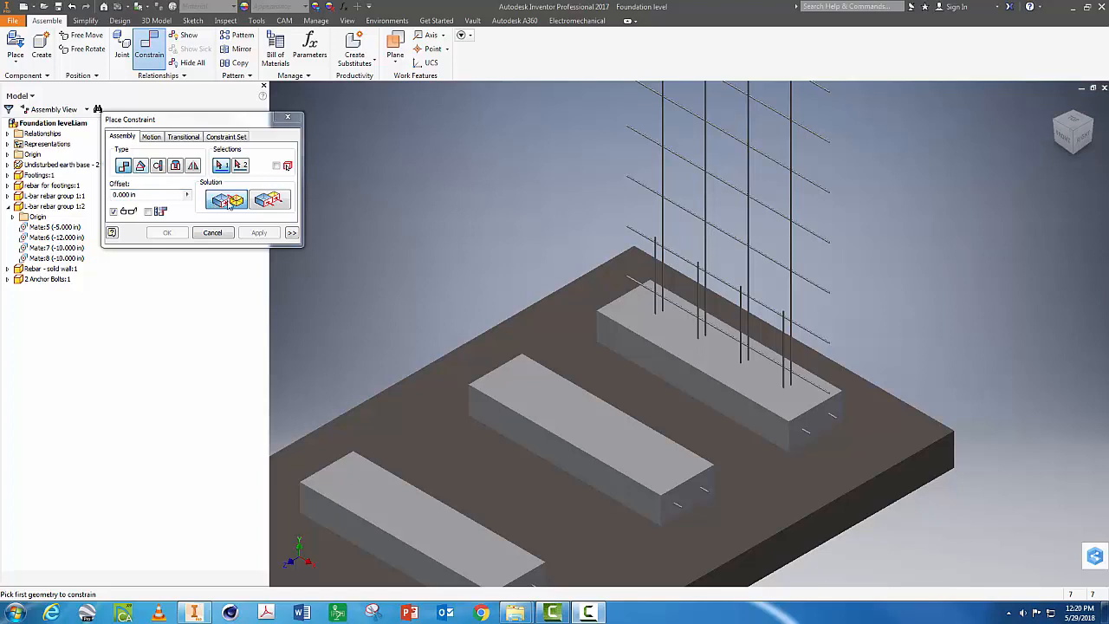
- Mate the axis of the solid wall rebar's near-end vertical bar to the rear end footing's long front side face with a -10.5 in offset
{"action": "left_click", "coordinate": [794, 295]}
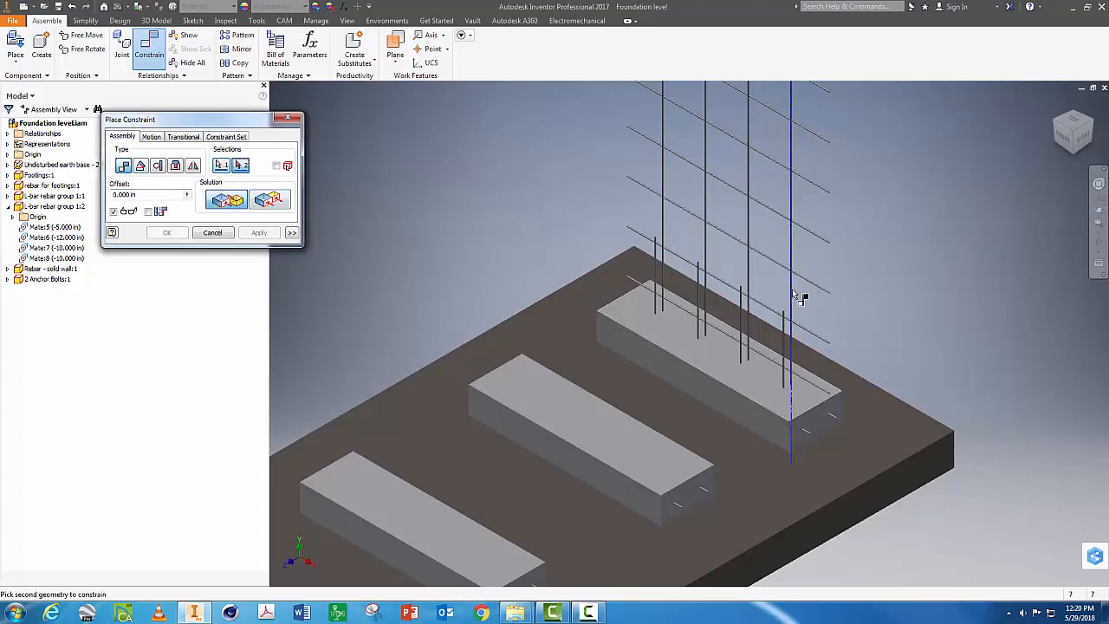
{"action": "left_click", "coordinate": [760, 423]}
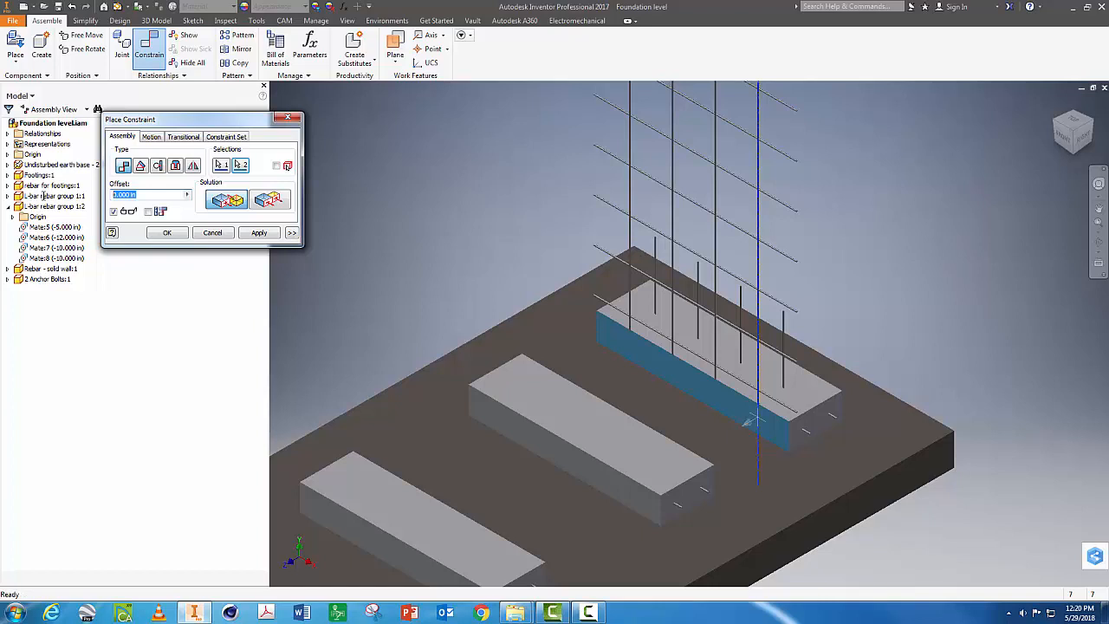
{"action": "type", "text": "5"}
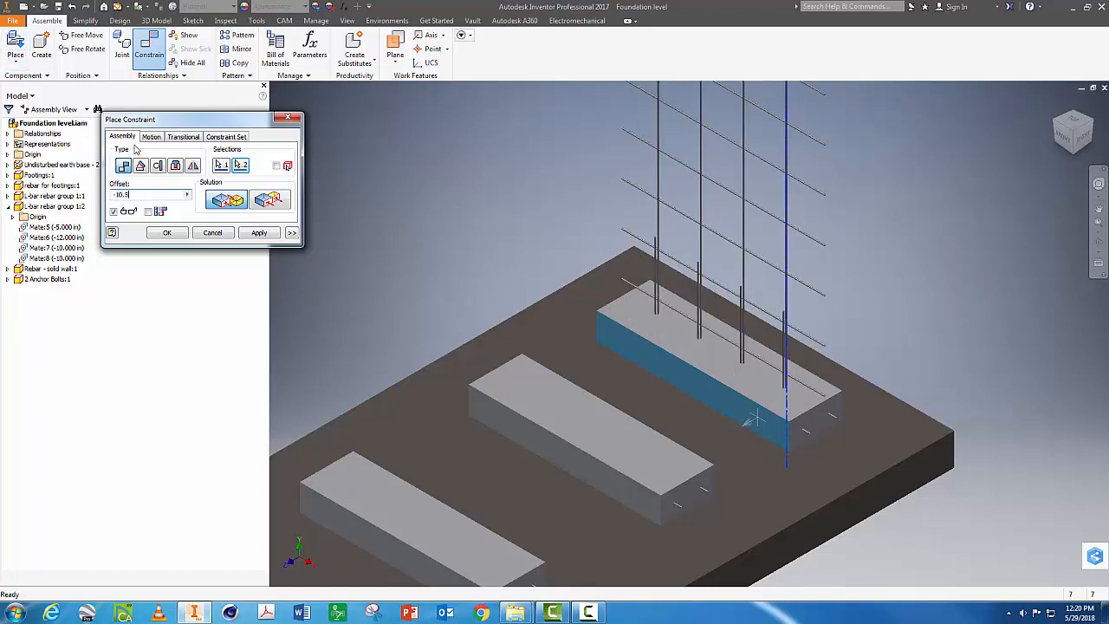
{"action": "left_click", "coordinate": [257, 232]}
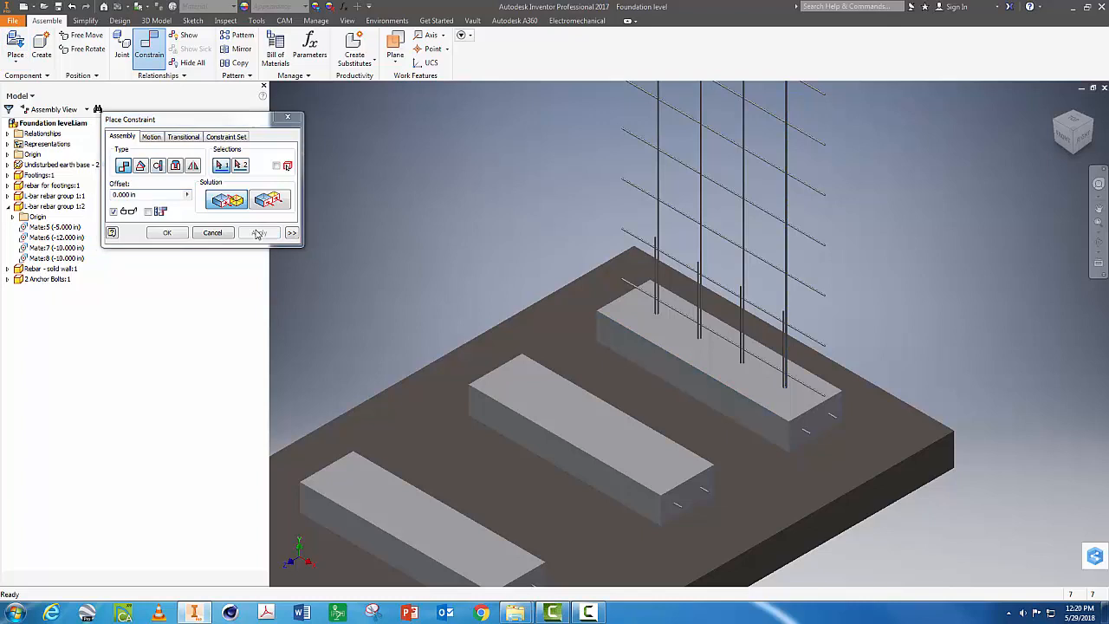
- Mate the axis of the solid wall rebar's far-end vertical bar to the rear end footing's long front side face with a -10.5 in offset
{"action": "left_click", "coordinate": [664, 176]}
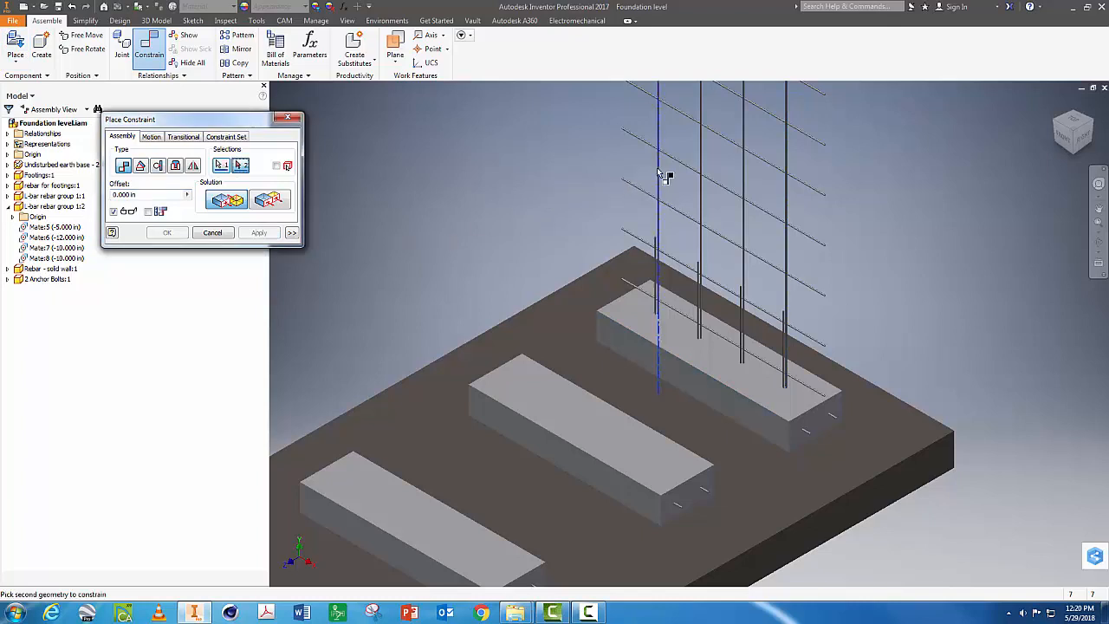
{"action": "left_click", "coordinate": [619, 344]}
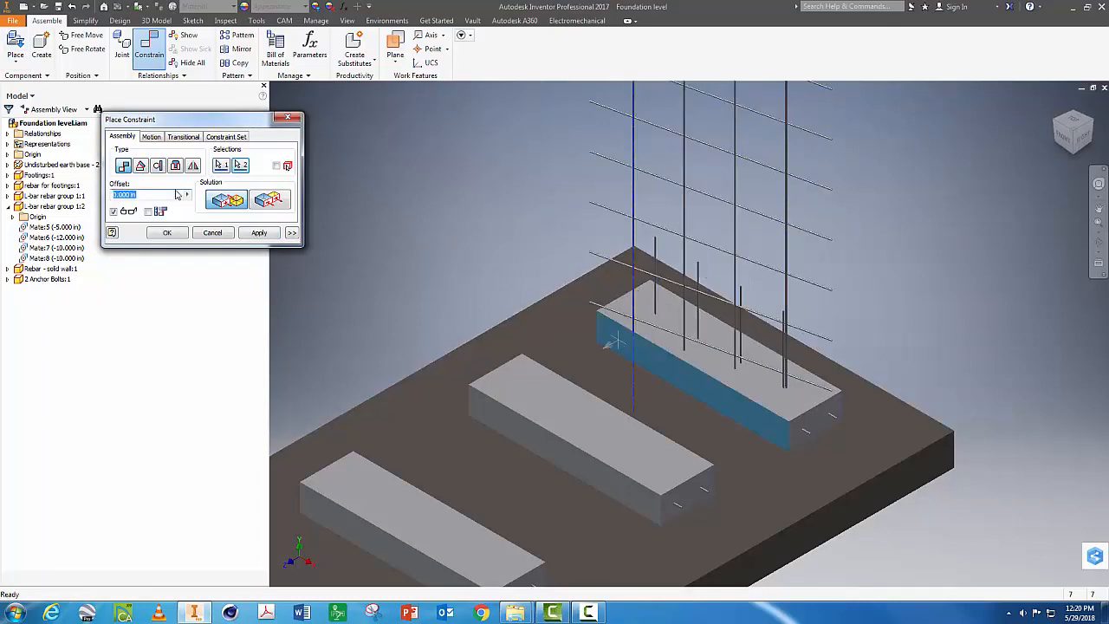
{"action": "type", "text": "-10."}
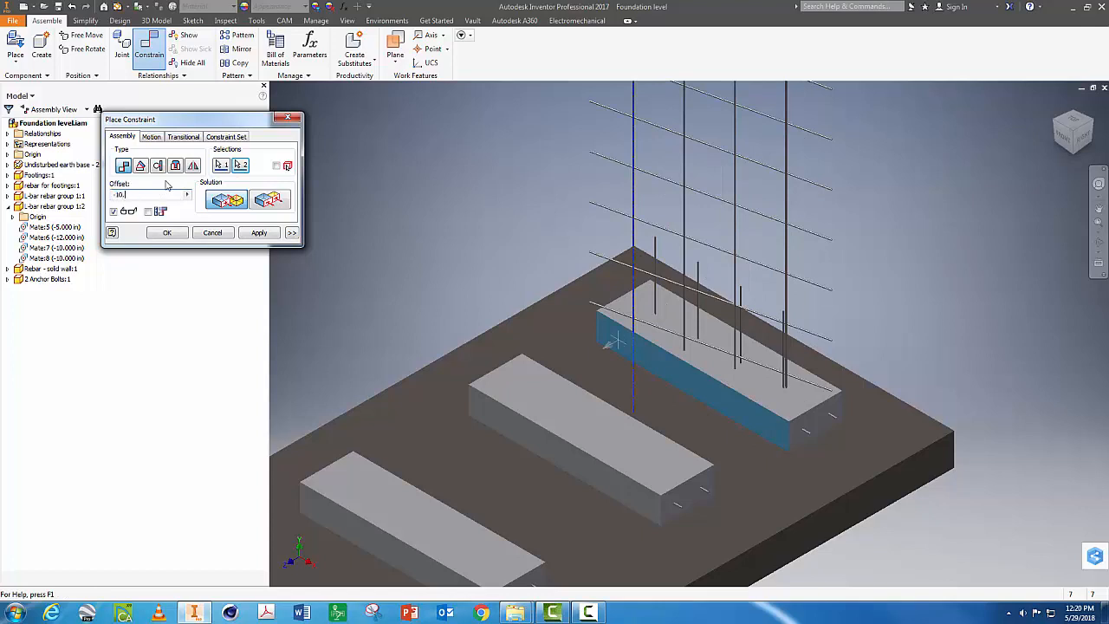
{"action": "type", "text": "5"}
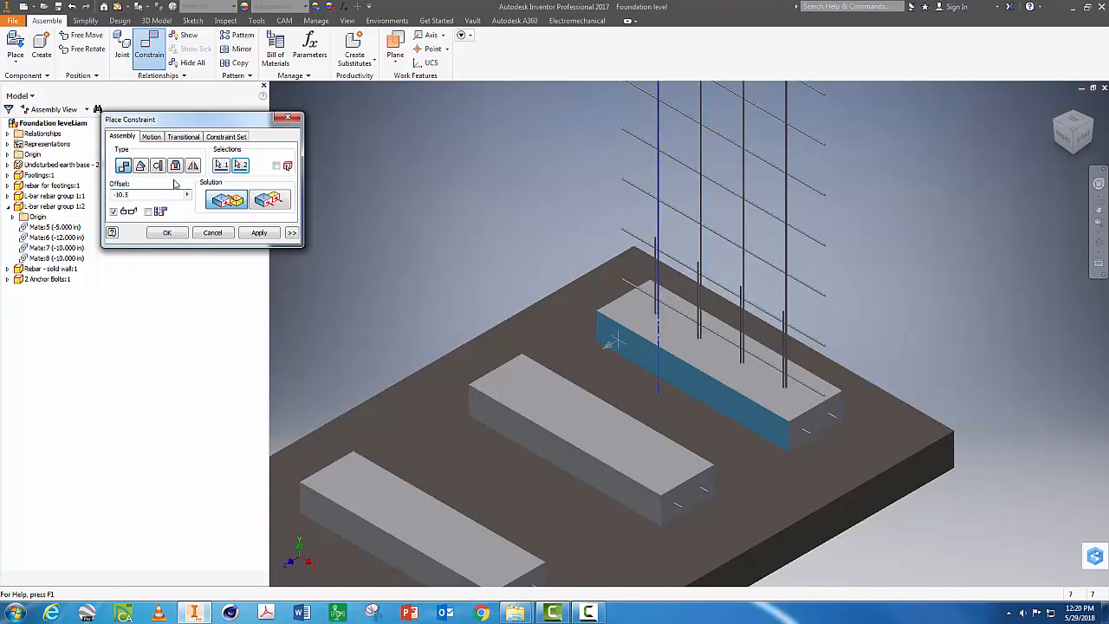
{"action": "left_click", "coordinate": [165, 234]}
{"action": "scroll", "coordinate": [748, 391], "scroll_direction": "up", "scroll_amount": 5}
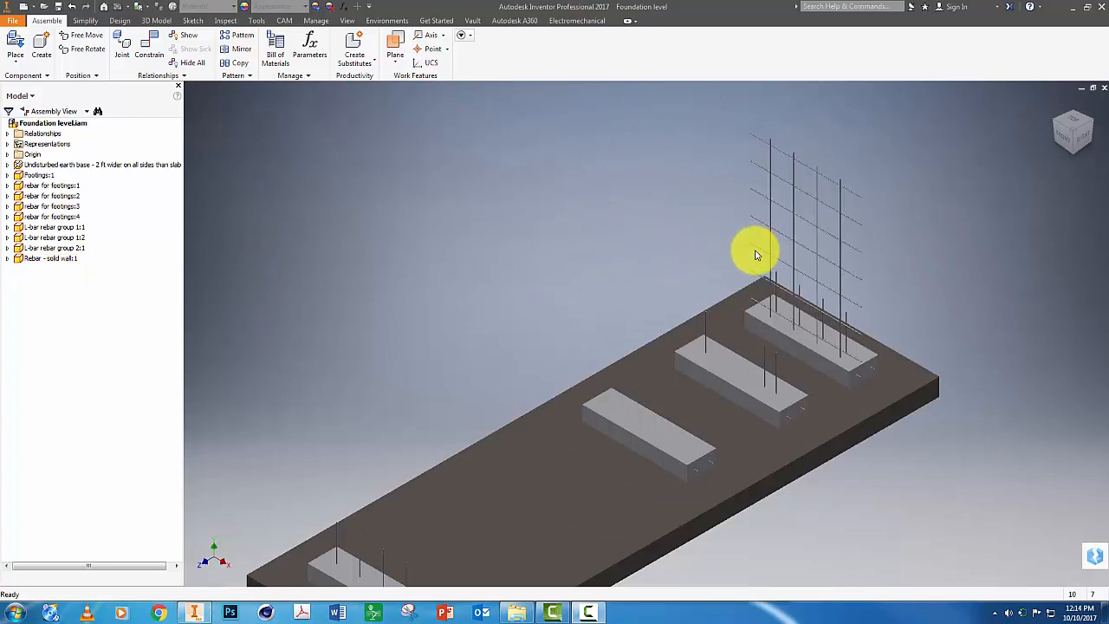
- Delete the solid wall rebar from the assembly and place a new Rebar - solid wall component in the empty space beside the earth base
{"action": "left_click", "coordinate": [149, 52]}
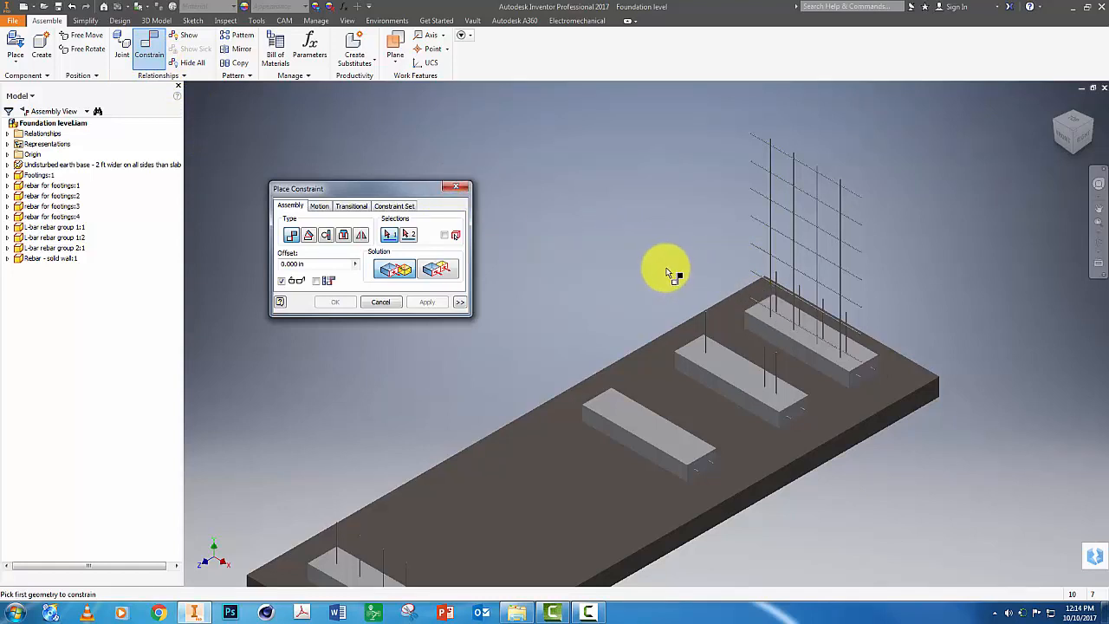
{"action": "left_click", "coordinate": [455, 186]}
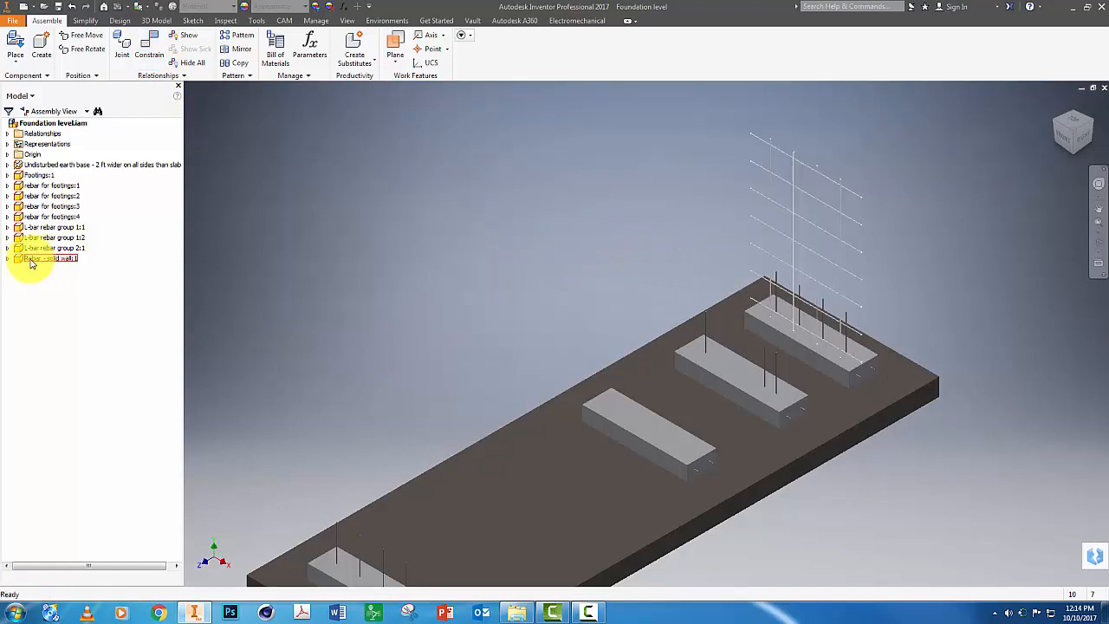
{"action": "left_click", "coordinate": [31, 260]}
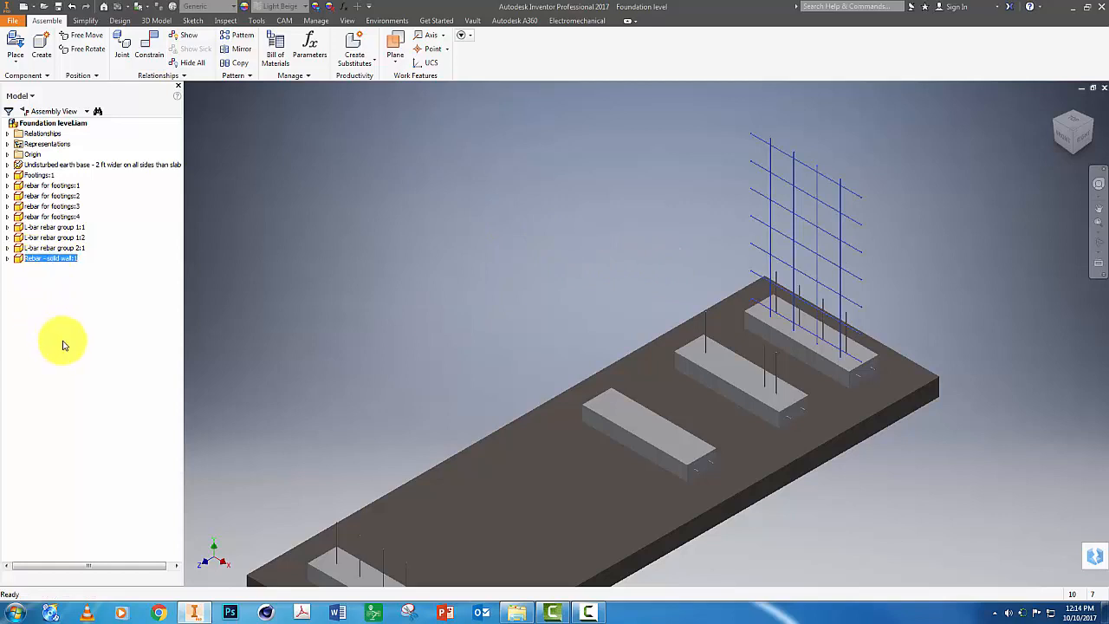
{"action": "key", "text": "Delete"}
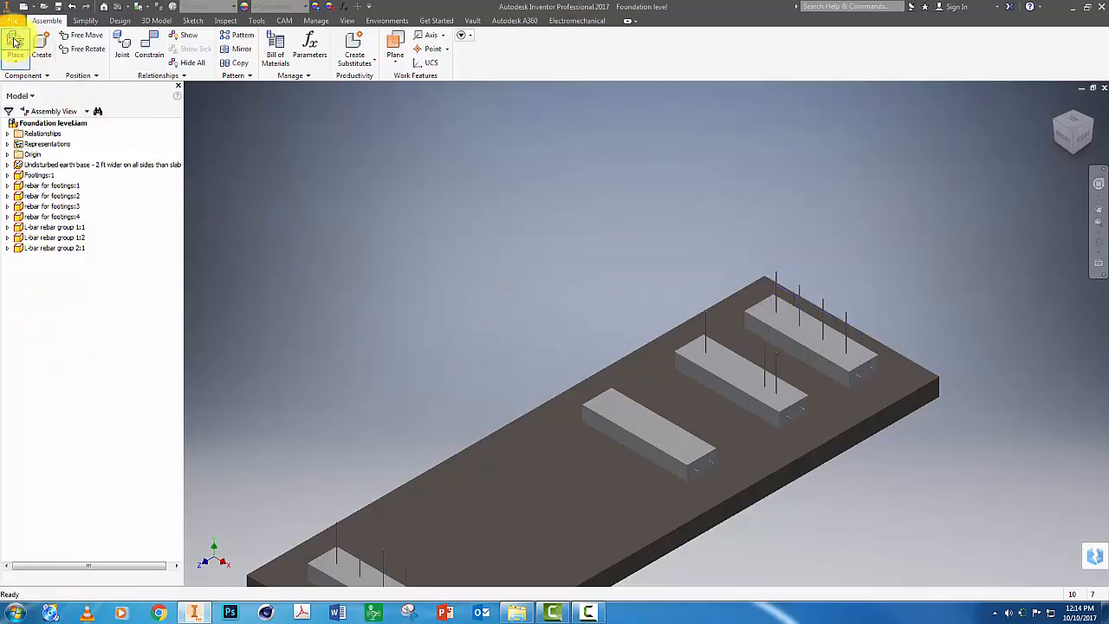
{"action": "left_click", "coordinate": [13, 42]}
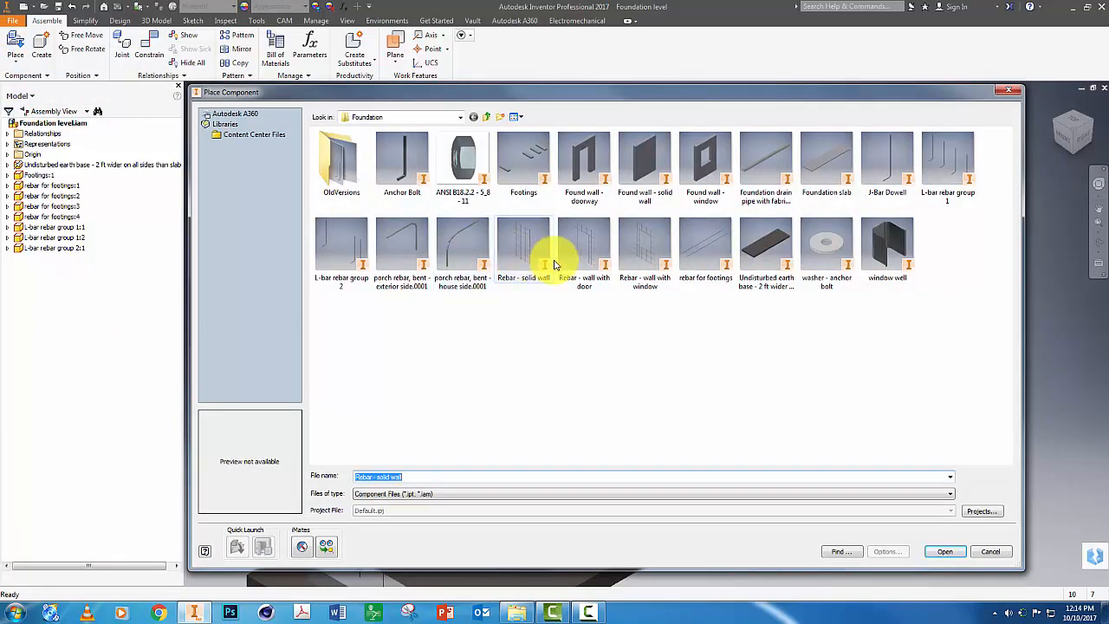
{"action": "double_click", "coordinate": [523, 250]}
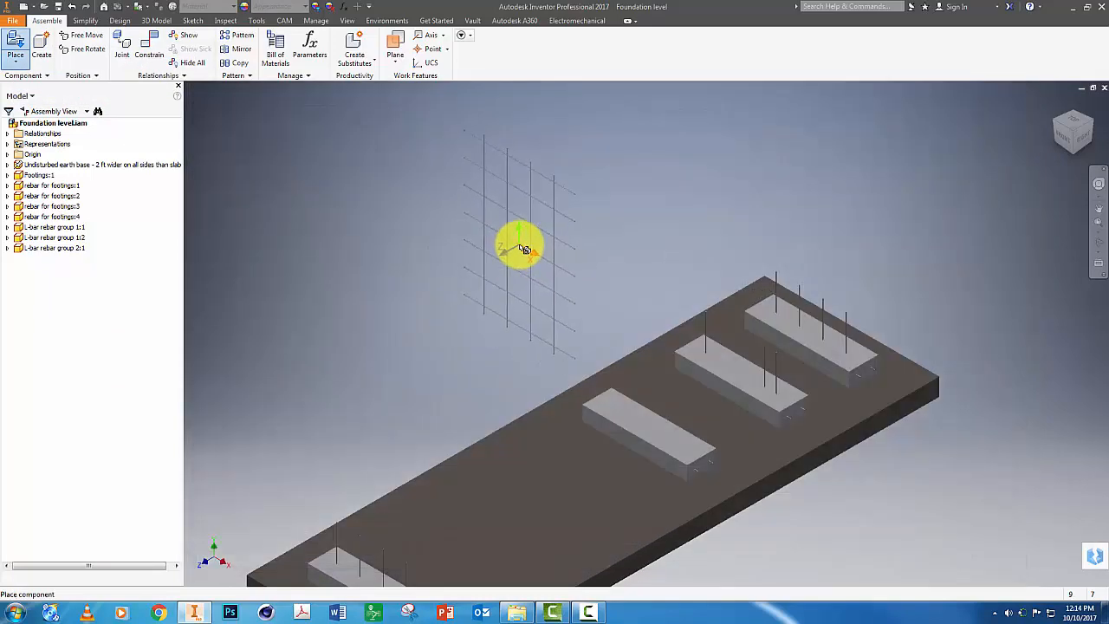
{"action": "left_click", "coordinate": [524, 250]}
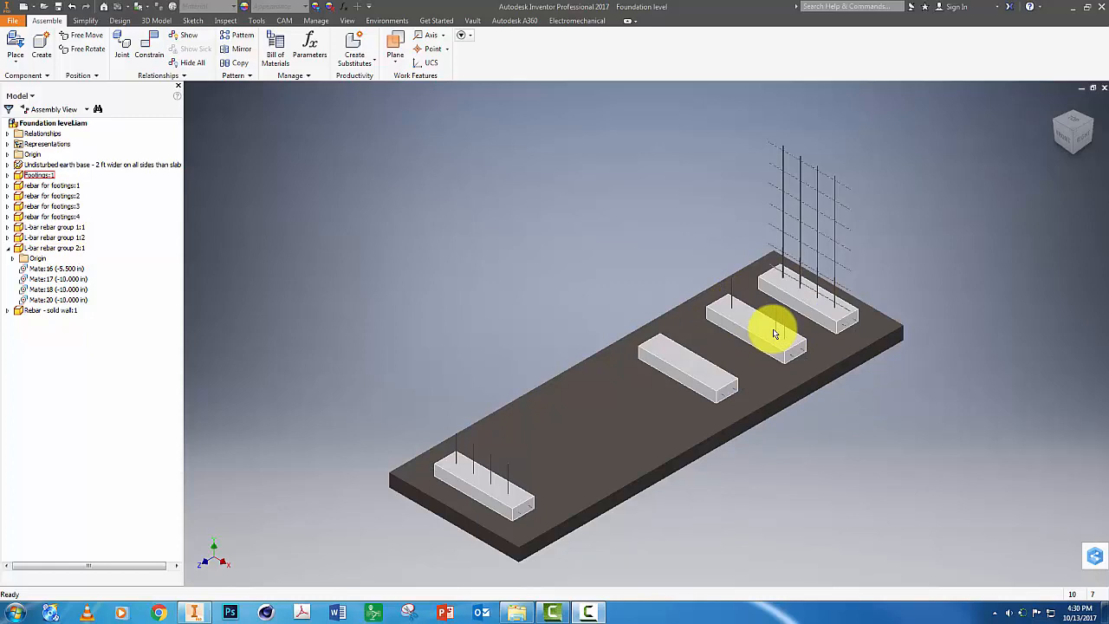
- Place one Rebar - wall with door component from the Foundation folder in the empty space beside the earth base
{"action": "left_click", "coordinate": [15, 43]}
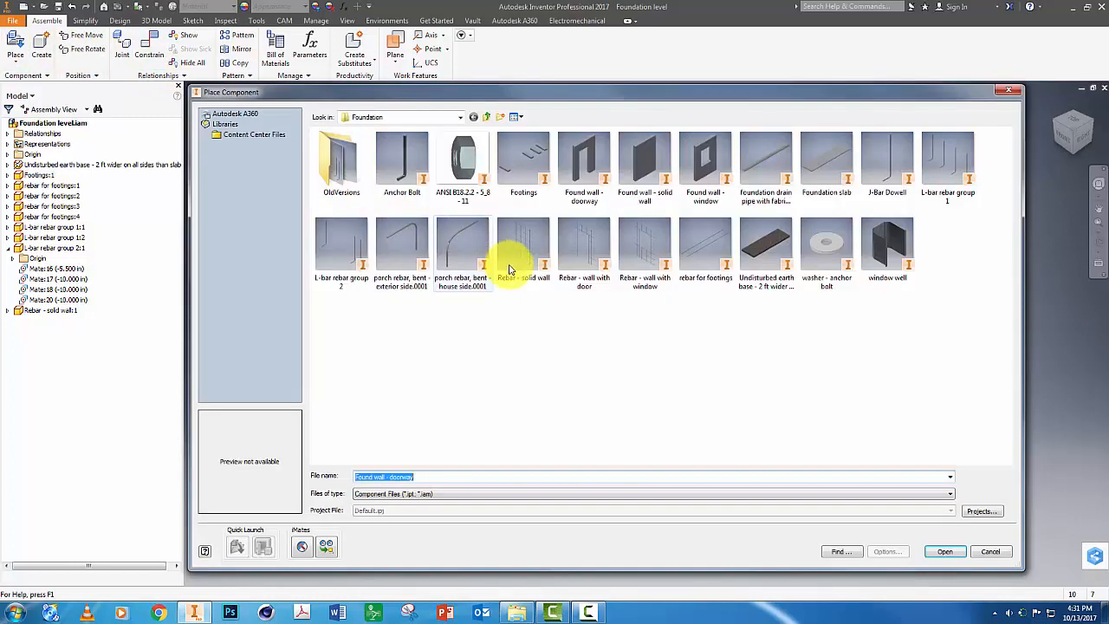
{"action": "double_click", "coordinate": [583, 241]}
{"action": "left_click", "coordinate": [602, 220]}
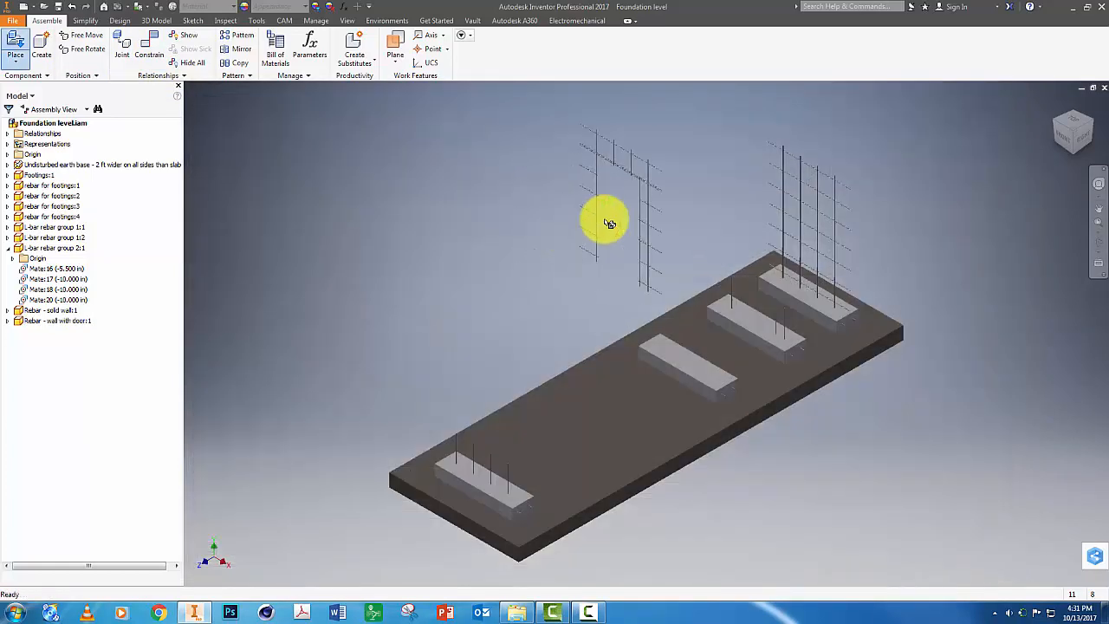
{"action": "key", "text": "Escape"}
- Mate the bottom end of the wall-with-door rebar's near-end vertical bar to the top face of the second footing from the rear
{"action": "scroll", "coordinate": [643, 303], "scroll_direction": "up", "scroll_amount": 8}
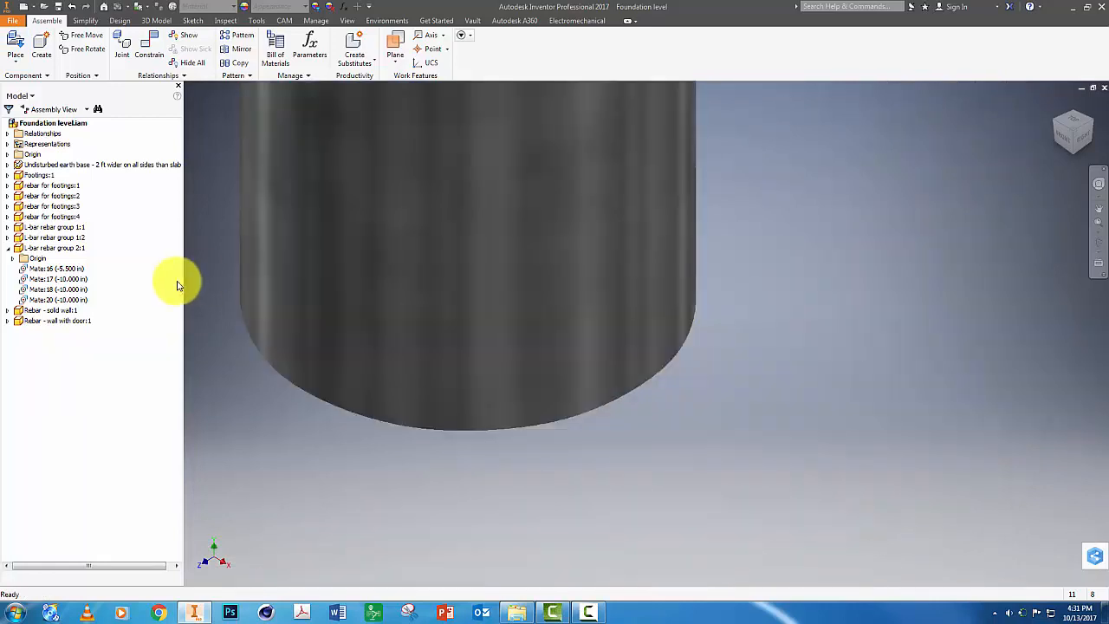
{"action": "left_click", "coordinate": [149, 48]}
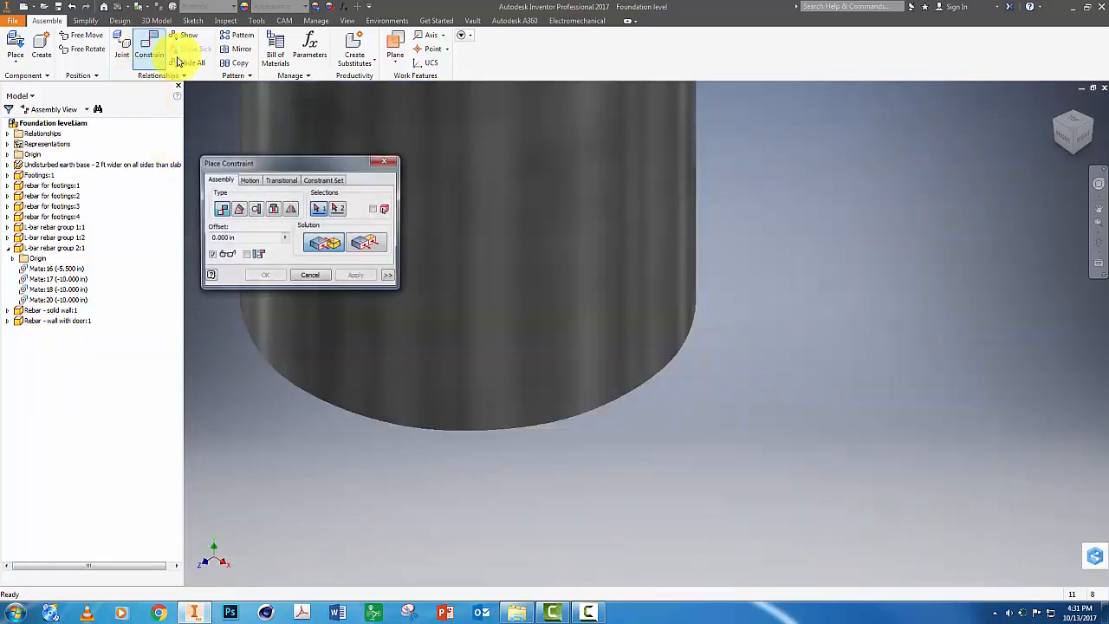
{"action": "left_click", "coordinate": [629, 390]}
{"action": "scroll", "coordinate": [789, 390], "scroll_direction": "up", "scroll_amount": 8}
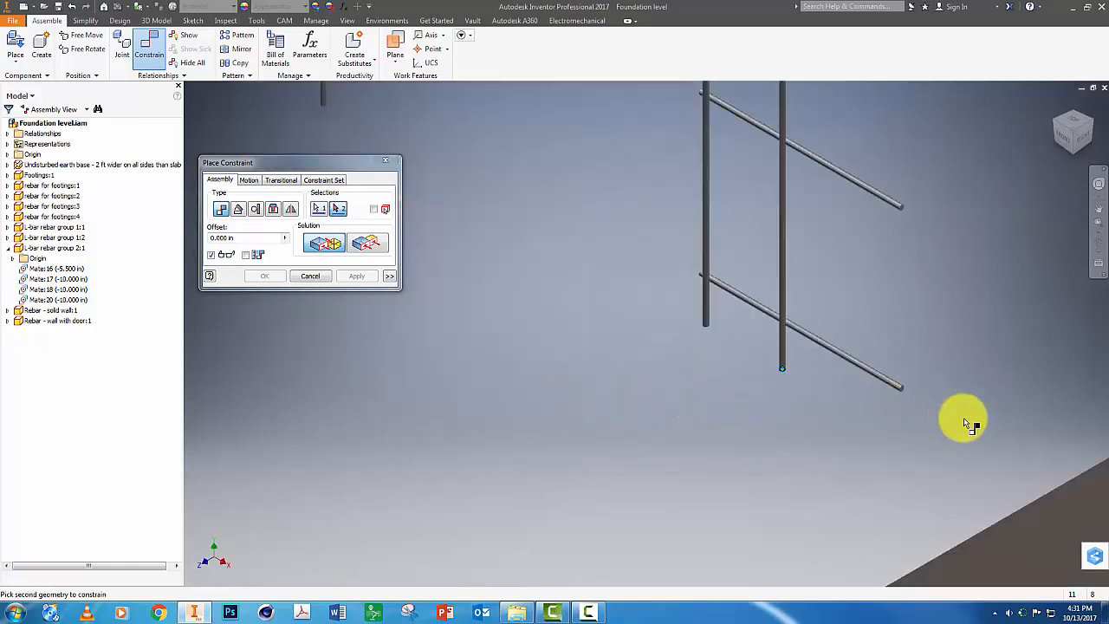
{"action": "middle_click_drag", "start_coordinate": [1013, 441], "coordinate": [423, 329]}
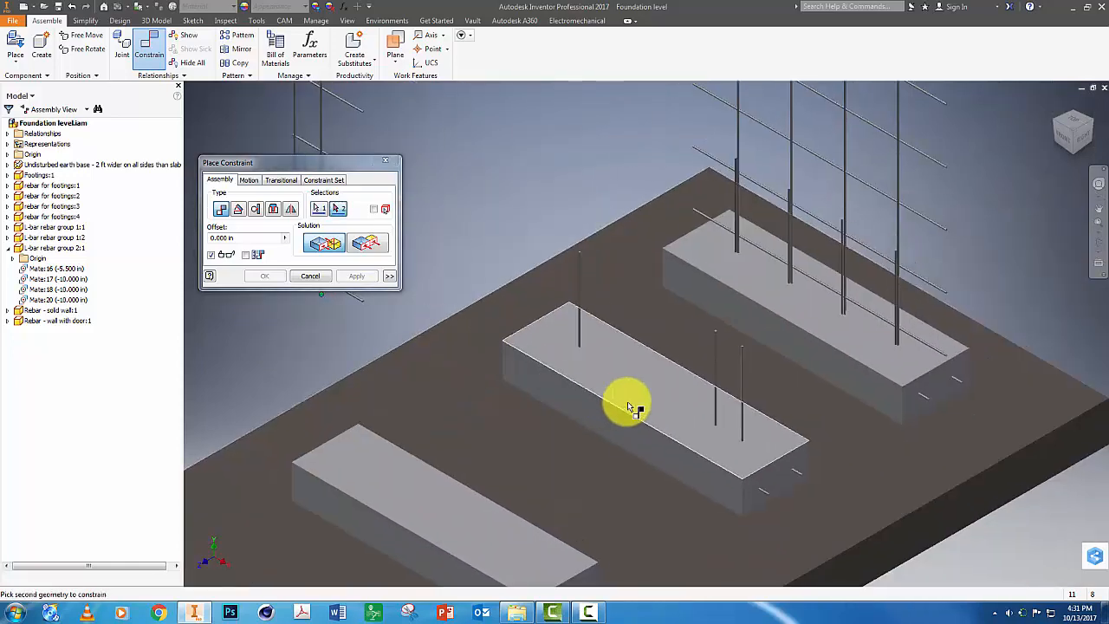
{"action": "left_click", "coordinate": [729, 452]}
{"action": "left_click", "coordinate": [356, 275]}
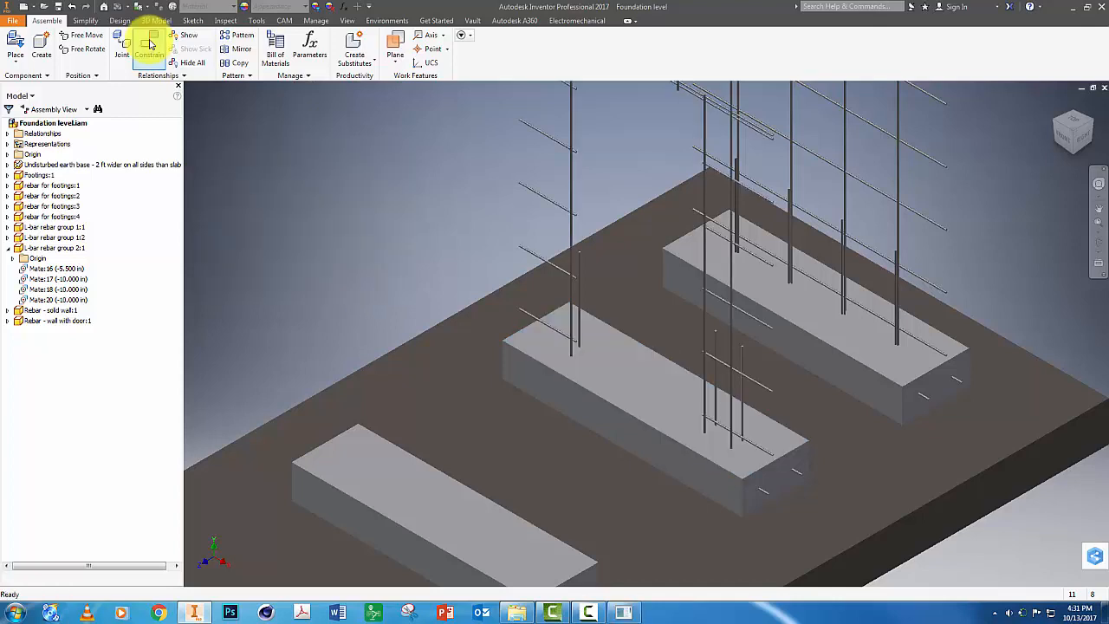
- Mate the axis of the wall-with-door rebar's near-end vertical bar to the second footing's short near end face with a -10.5 in offset
{"action": "left_click", "coordinate": [149, 43]}
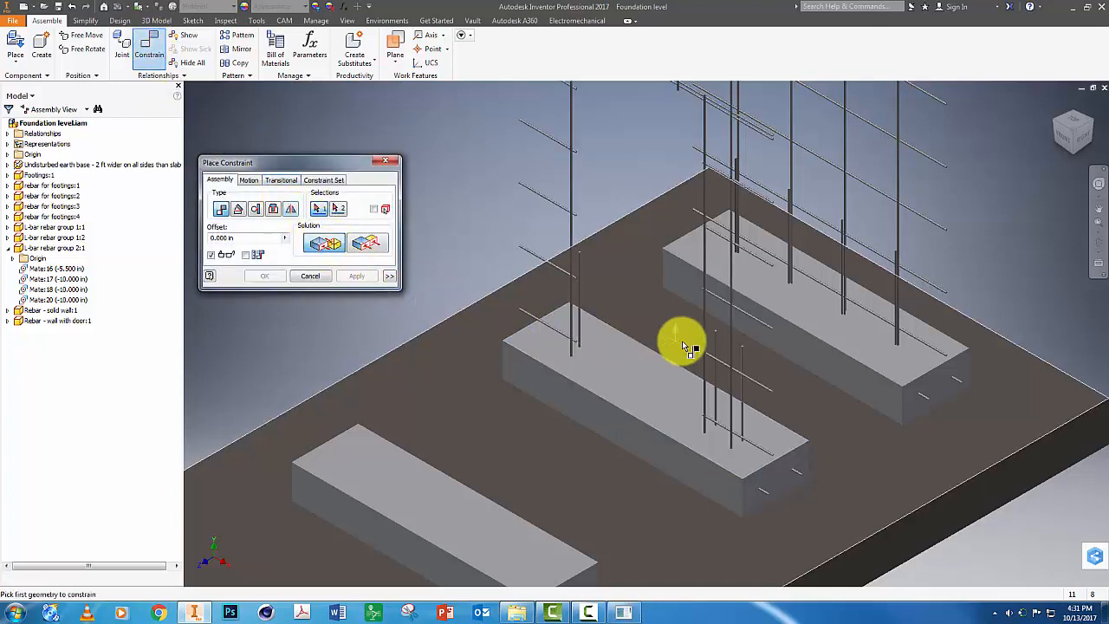
{"action": "left_click", "coordinate": [732, 336]}
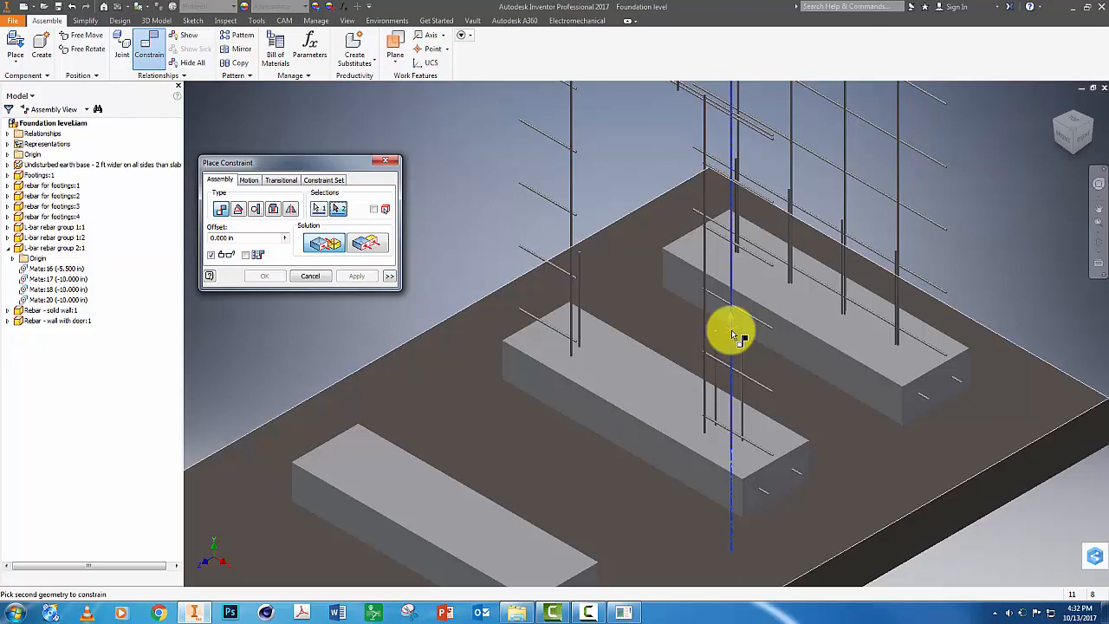
{"action": "left_click", "coordinate": [784, 484]}
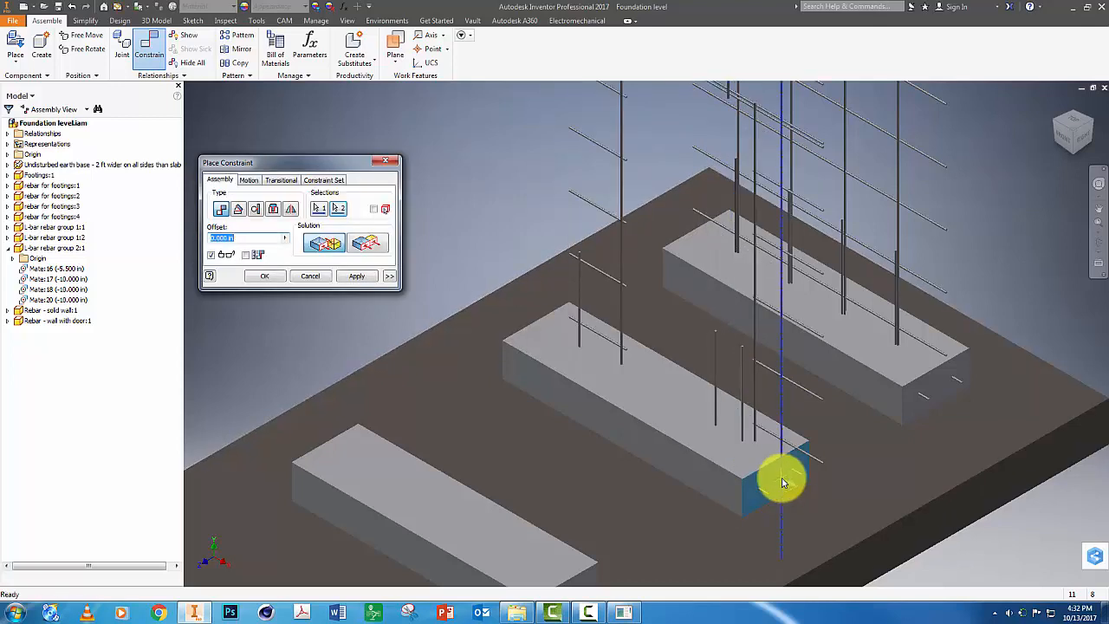
{"action": "left_click", "coordinate": [243, 238]}
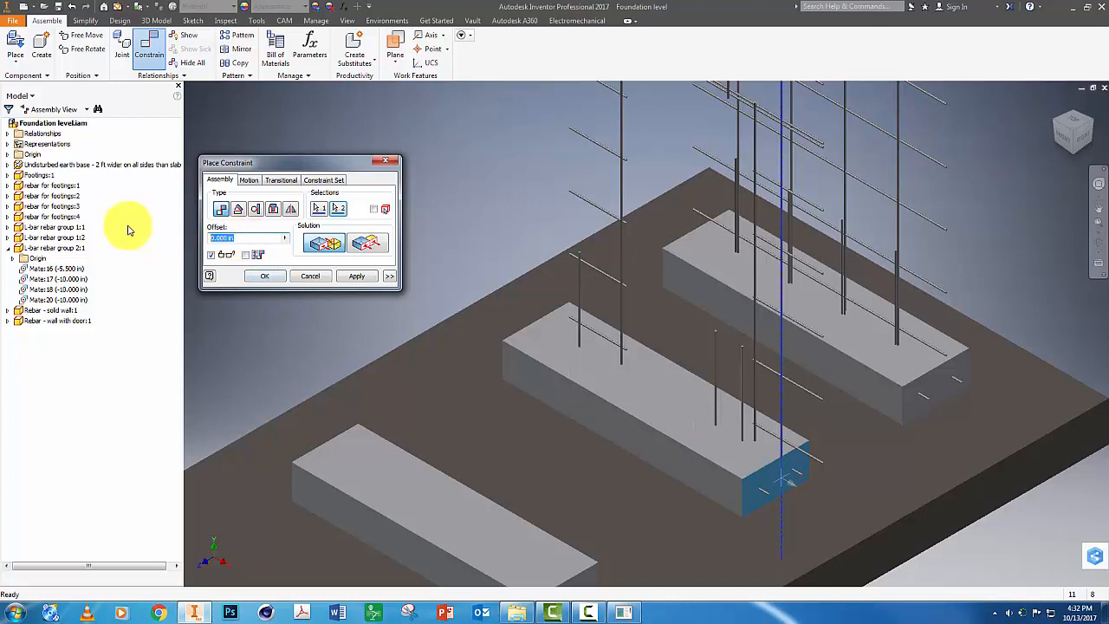
{"action": "type", "text": "-10.5"}
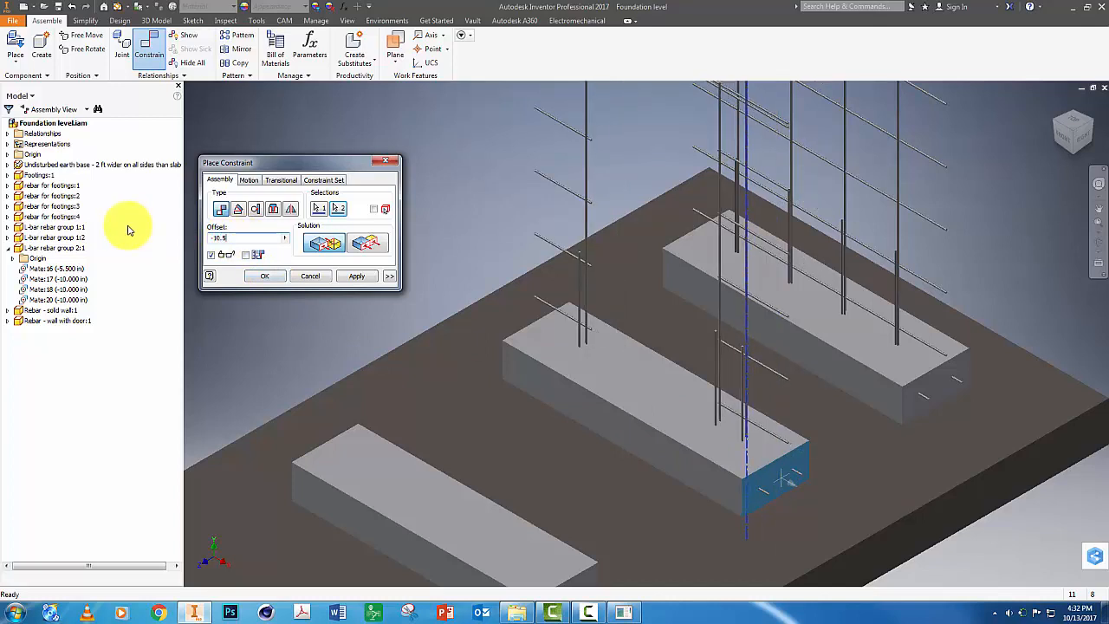
{"action": "left_click", "coordinate": [356, 276]}
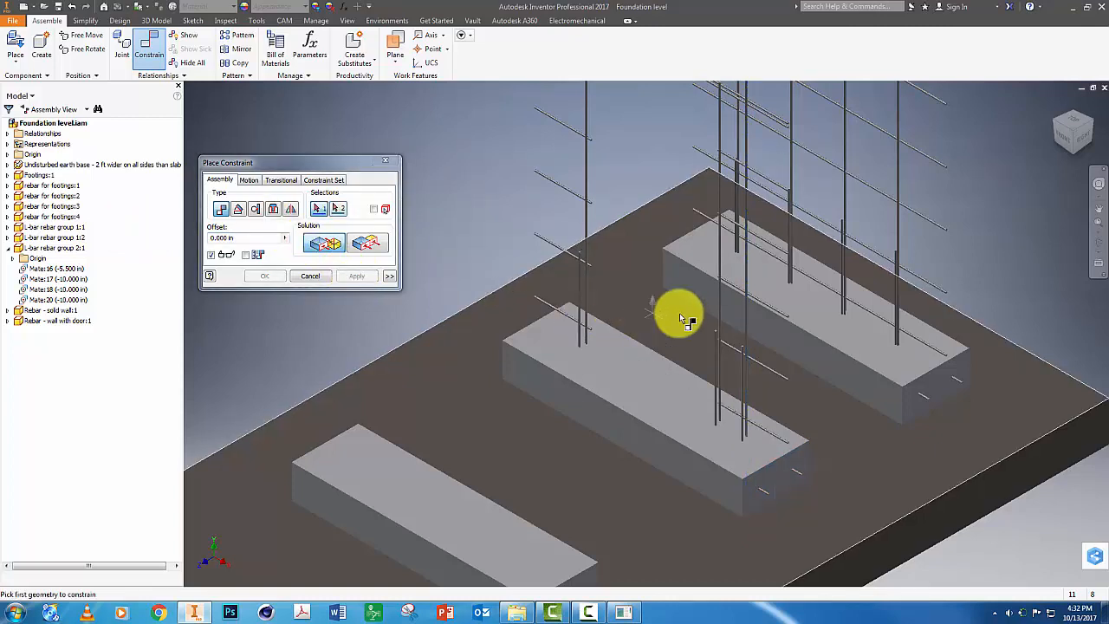
- Mate the axis of the wall-with-door rebar's near-end vertical bar to the second footing's long front side face with a -10.3 in offset
{"action": "left_click", "coordinate": [749, 329]}
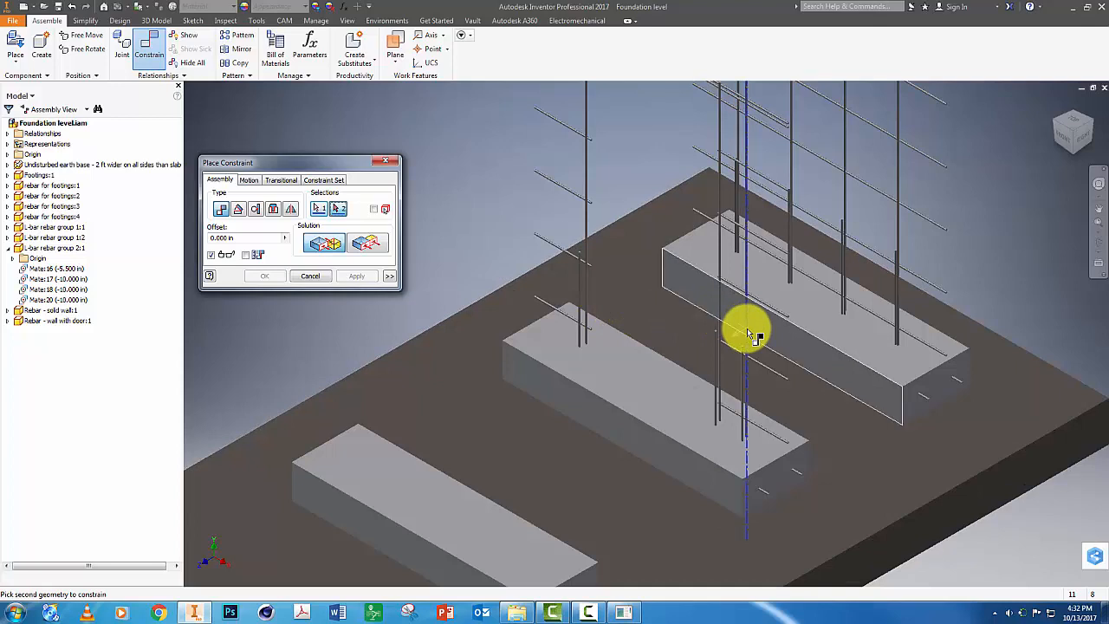
{"action": "left_click", "coordinate": [689, 468]}
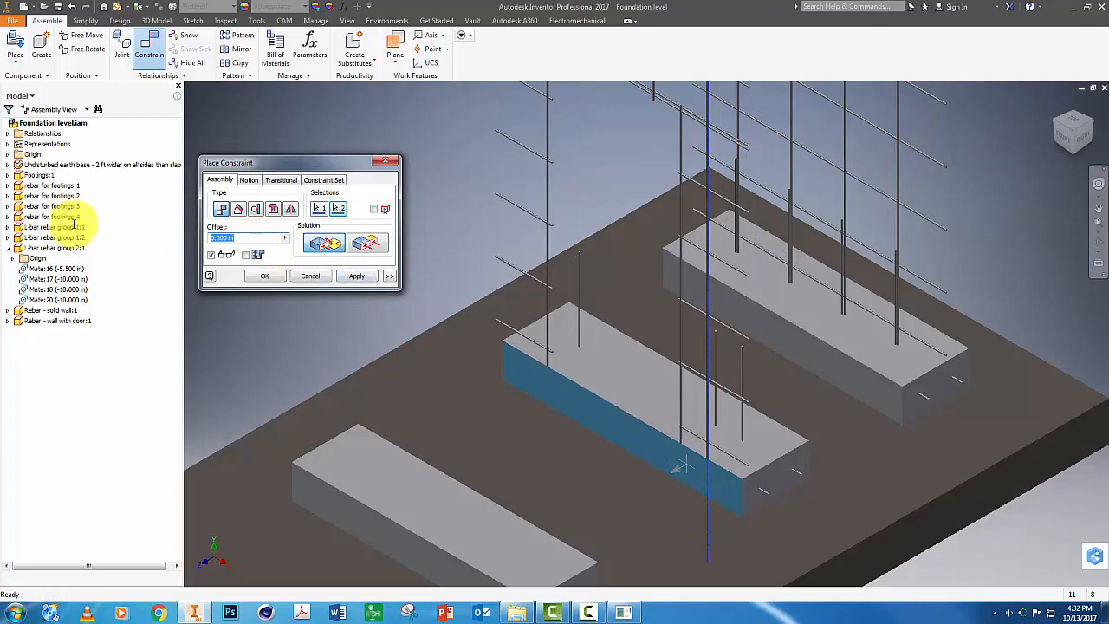
{"action": "type", "text": "-10.3"}
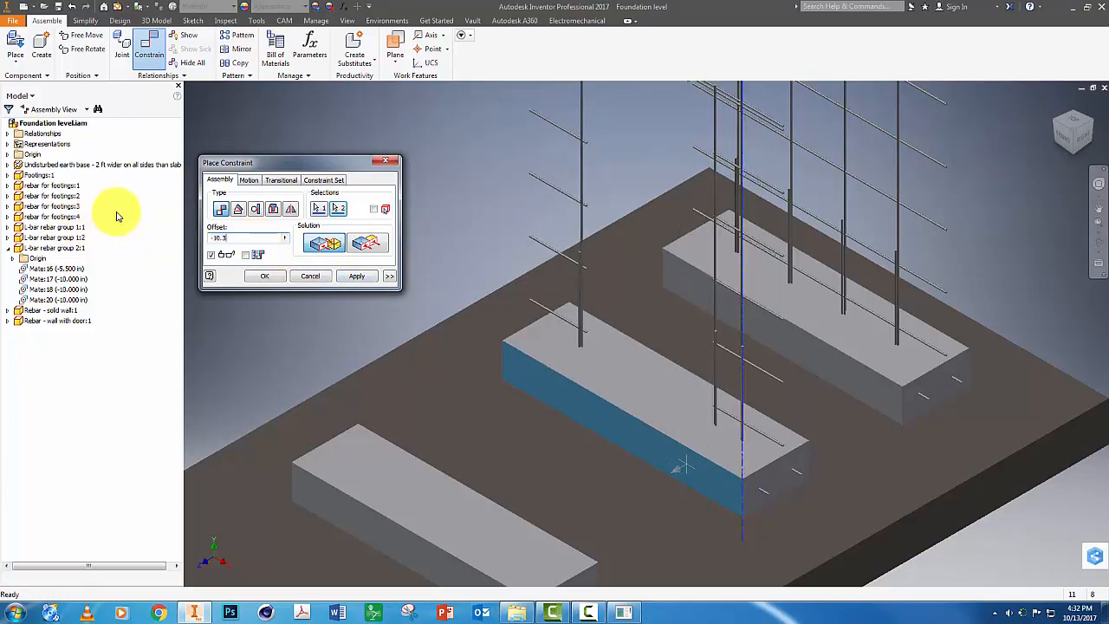
{"action": "left_click", "coordinate": [265, 276]}
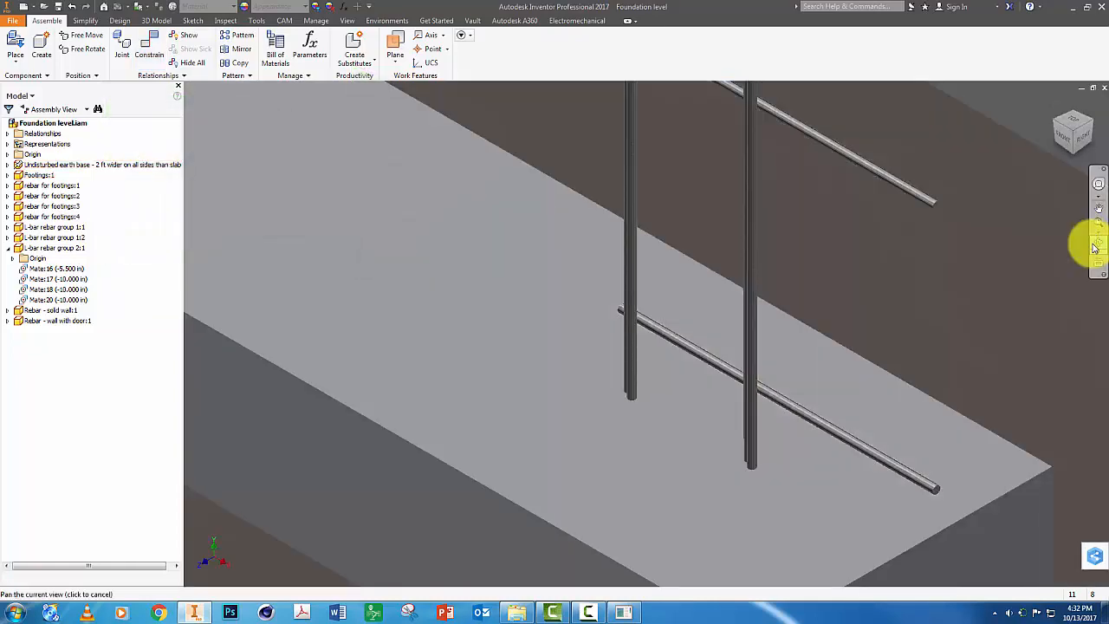
{"action": "left_click", "coordinate": [1094, 249]}
{"action": "mouse_move", "coordinate": [858, 382]}
{"action": "left_mouse_down"}
{"action": "mouse_move", "coordinate": [837, 390]}
{"action": "mouse_move", "coordinate": [829, 372]}
{"action": "mouse_move", "coordinate": [846, 378]}
{"action": "left_mouse_up"}
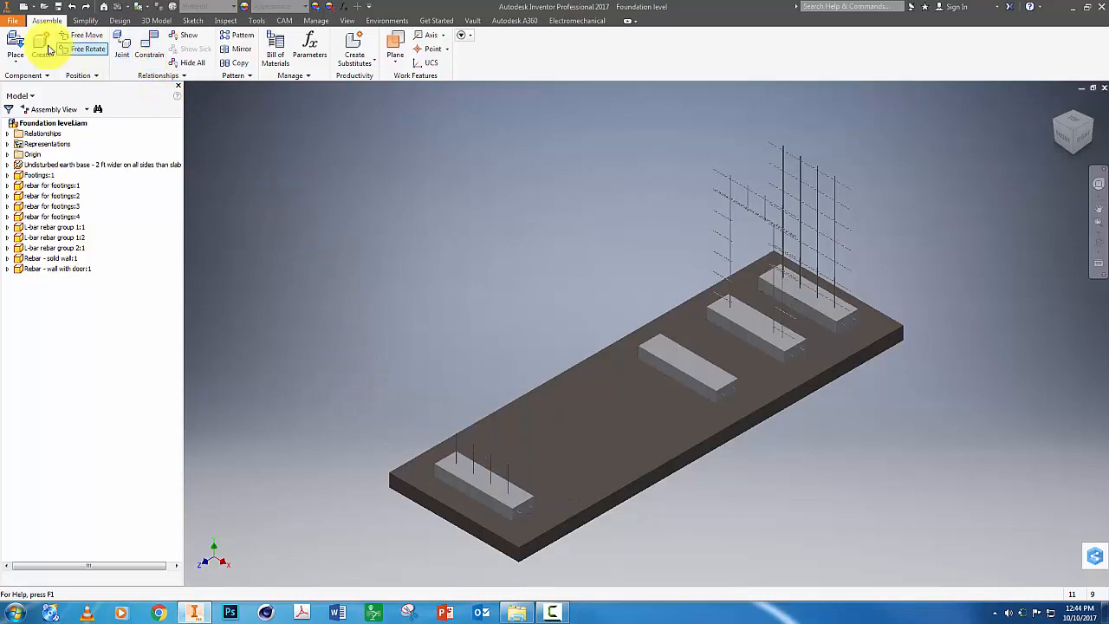
- Place one Rebar - wall with window component from the Foundation folder in the empty space beside the earth base
{"action": "left_click", "coordinate": [16, 45]}
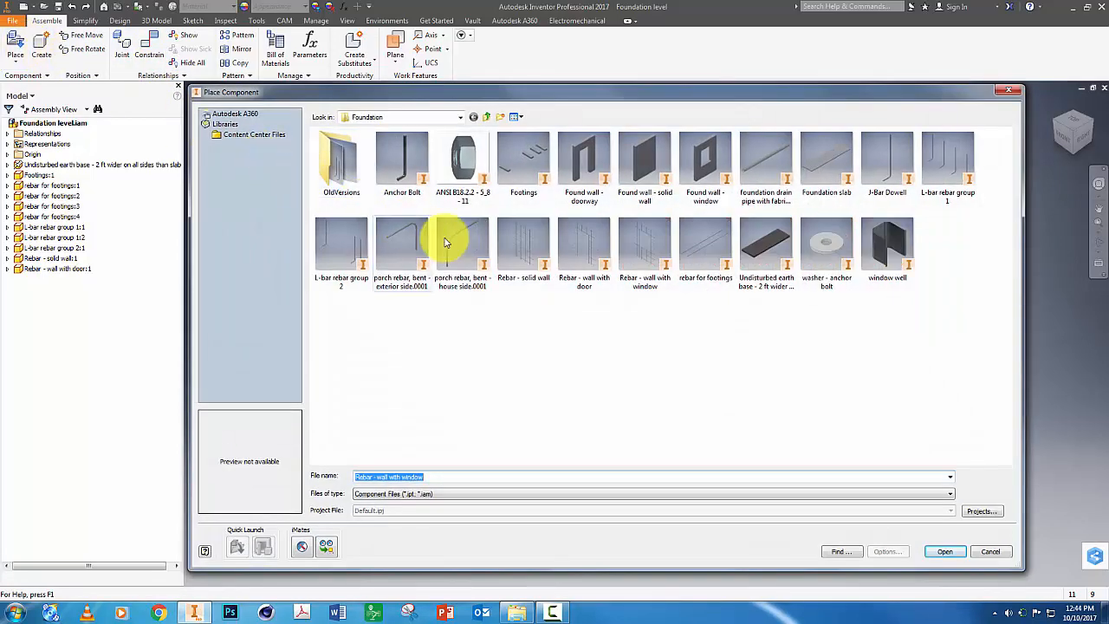
{"action": "left_click", "coordinate": [638, 273]}
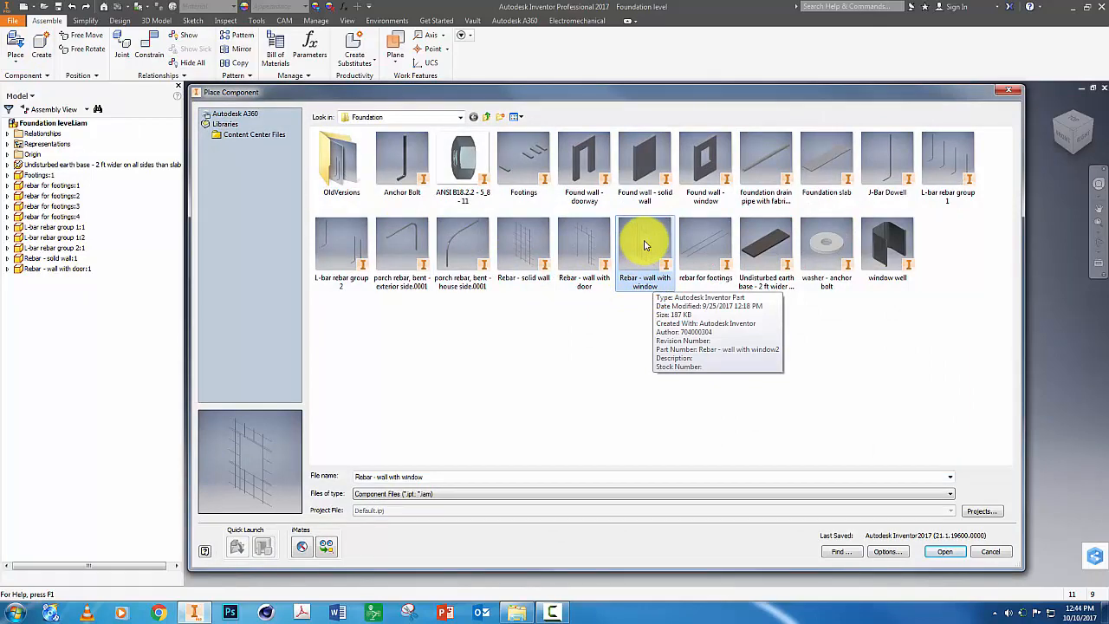
{"action": "double_click", "coordinate": [644, 246]}
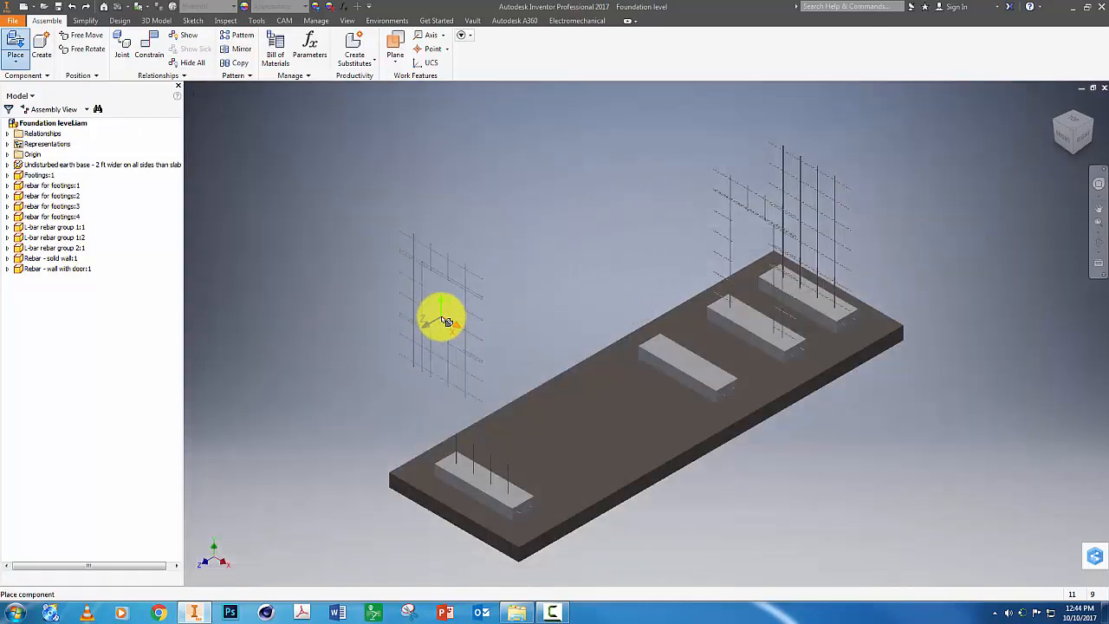
{"action": "left_click", "coordinate": [446, 321]}
{"action": "key", "text": "Escape"}
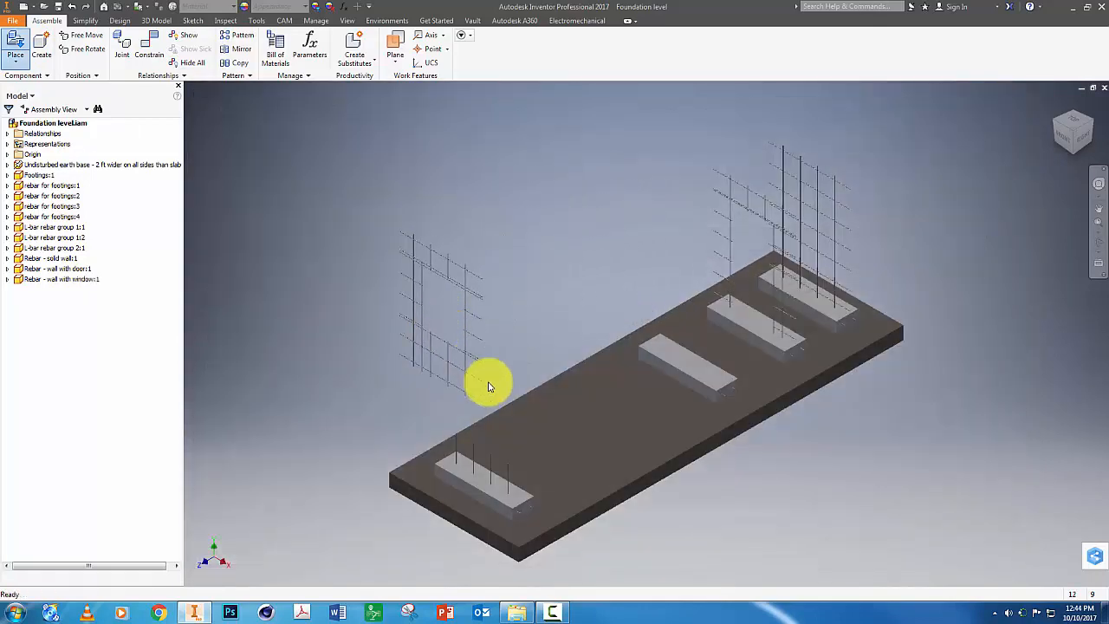
- Mate the bottom end of the wall-with-window rebar's near-end vertical bar to the top face of the front end footing
{"action": "scroll", "coordinate": [465, 404], "scroll_direction": "down", "scroll_amount": 2}
{"action": "scroll", "coordinate": [466, 403], "scroll_direction": "up", "scroll_amount": 5}
{"action": "scroll", "coordinate": [464, 398], "scroll_direction": "up", "scroll_amount": 3}
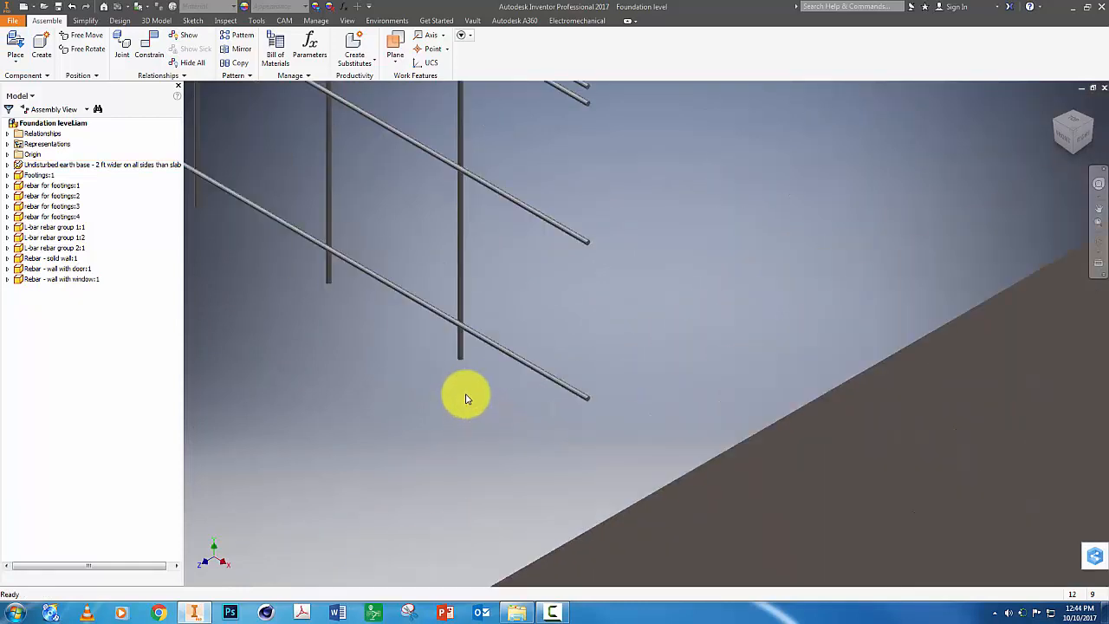
{"action": "scroll", "coordinate": [463, 364], "scroll_direction": "up", "scroll_amount": 3}
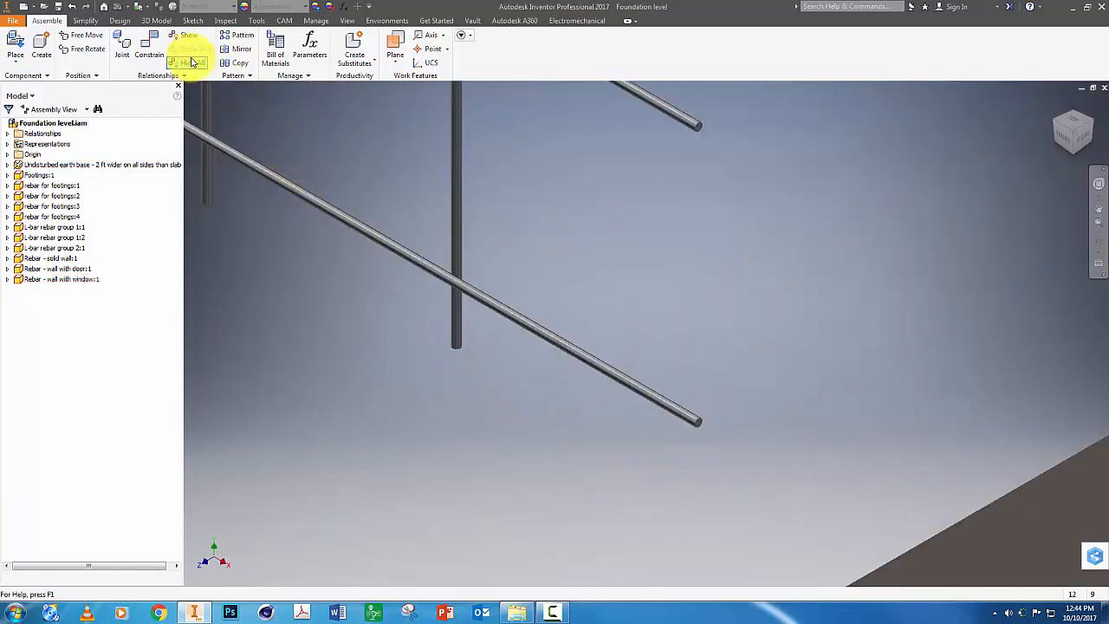
{"action": "left_click", "coordinate": [149, 45]}
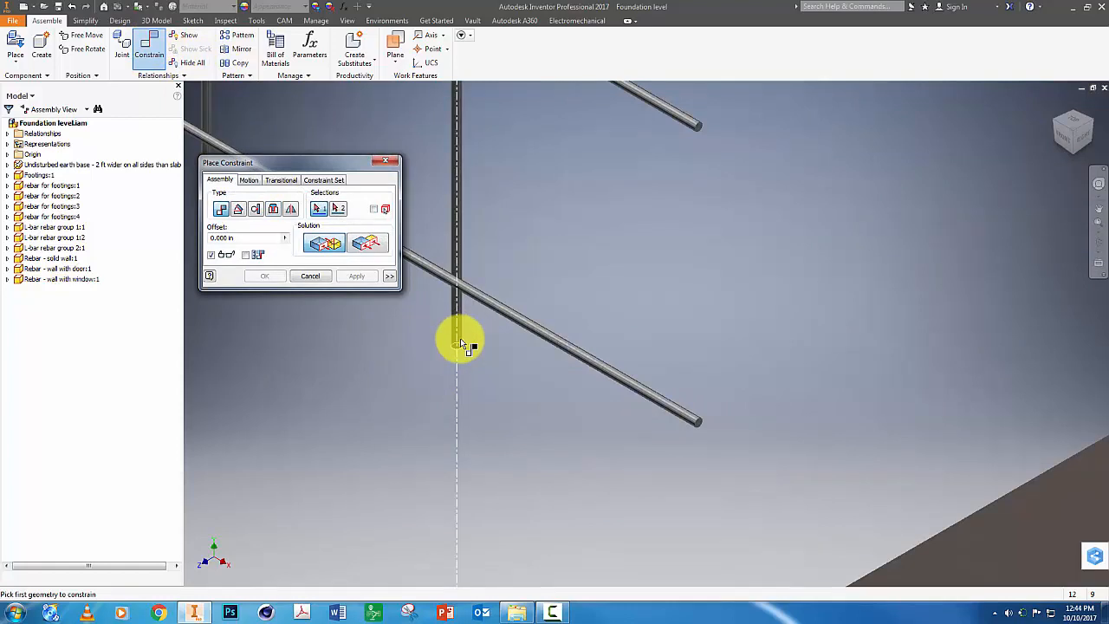
{"action": "scroll", "coordinate": [472, 345], "scroll_direction": "down", "scroll_amount": 2}
{"action": "scroll", "coordinate": [462, 348], "scroll_direction": "up", "scroll_amount": 4}
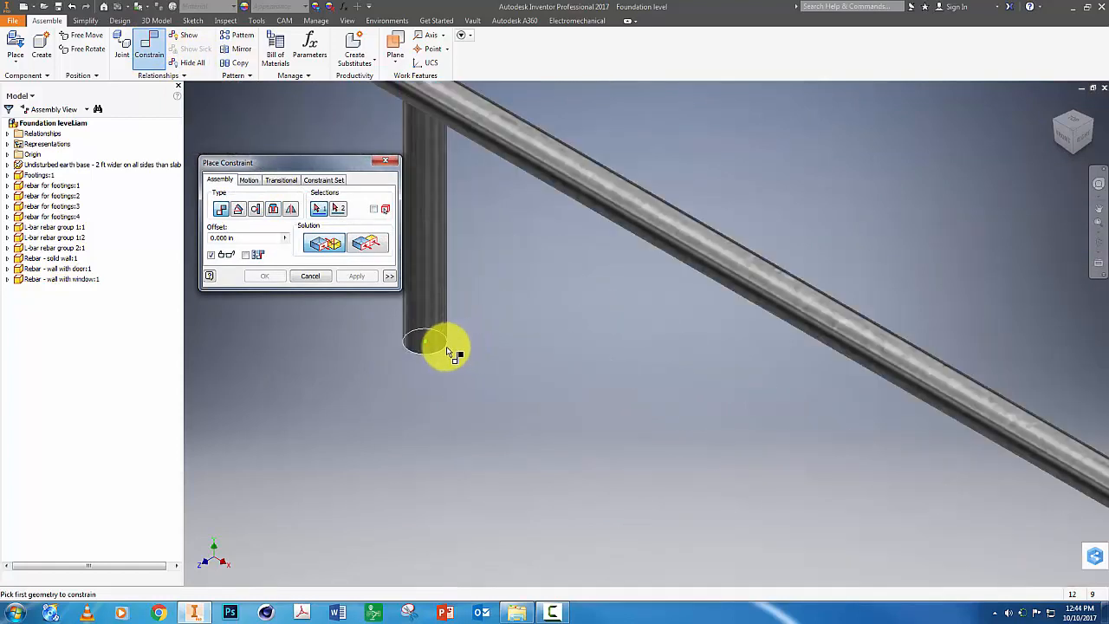
{"action": "left_click", "coordinate": [449, 351]}
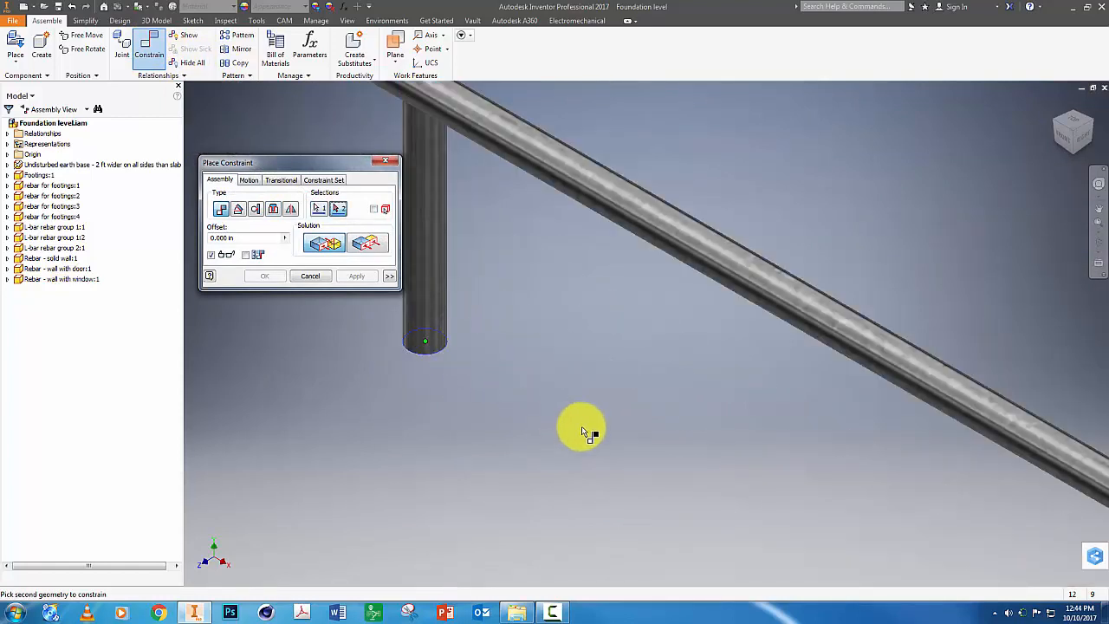
{"action": "scroll", "coordinate": [585, 431], "scroll_direction": "down", "scroll_amount": 6}
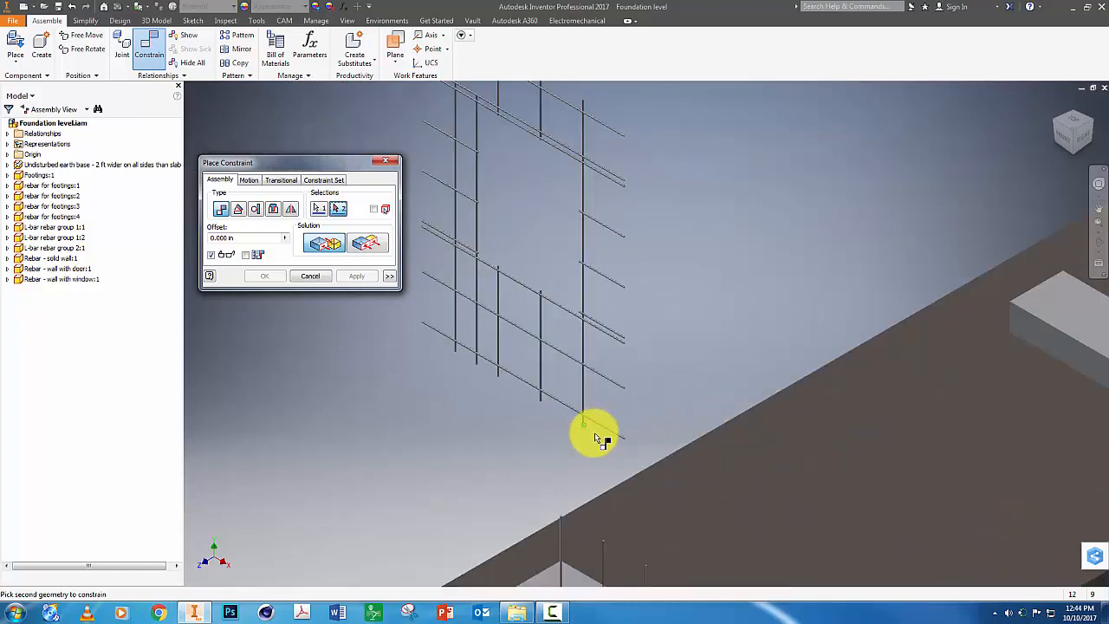
{"action": "scroll", "coordinate": [595, 432], "scroll_direction": "down", "scroll_amount": 3}
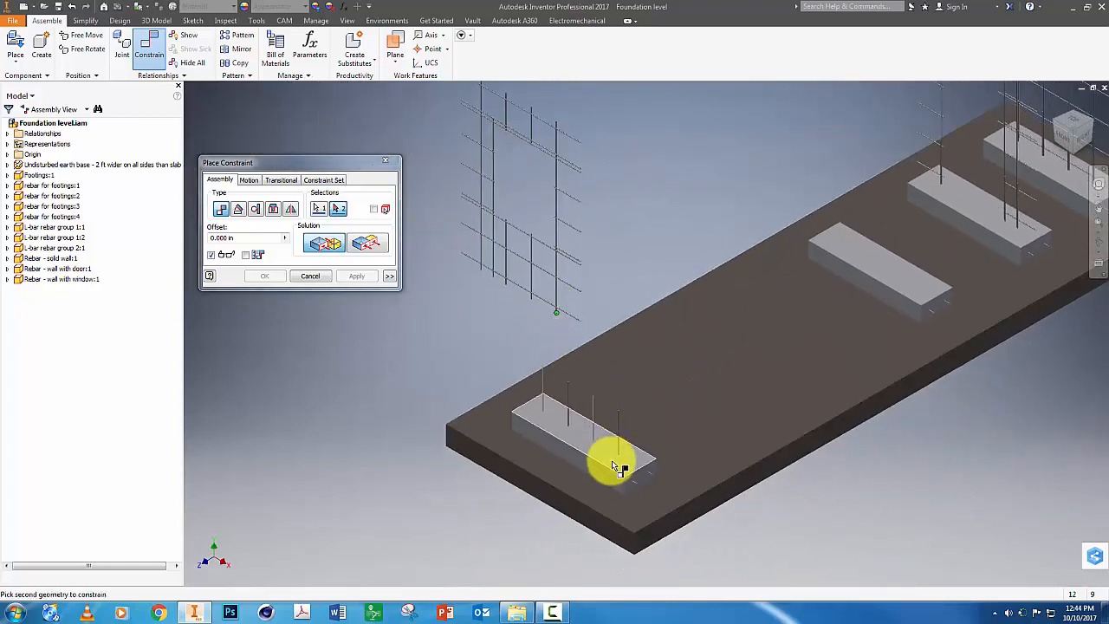
{"action": "left_click", "coordinate": [611, 464]}
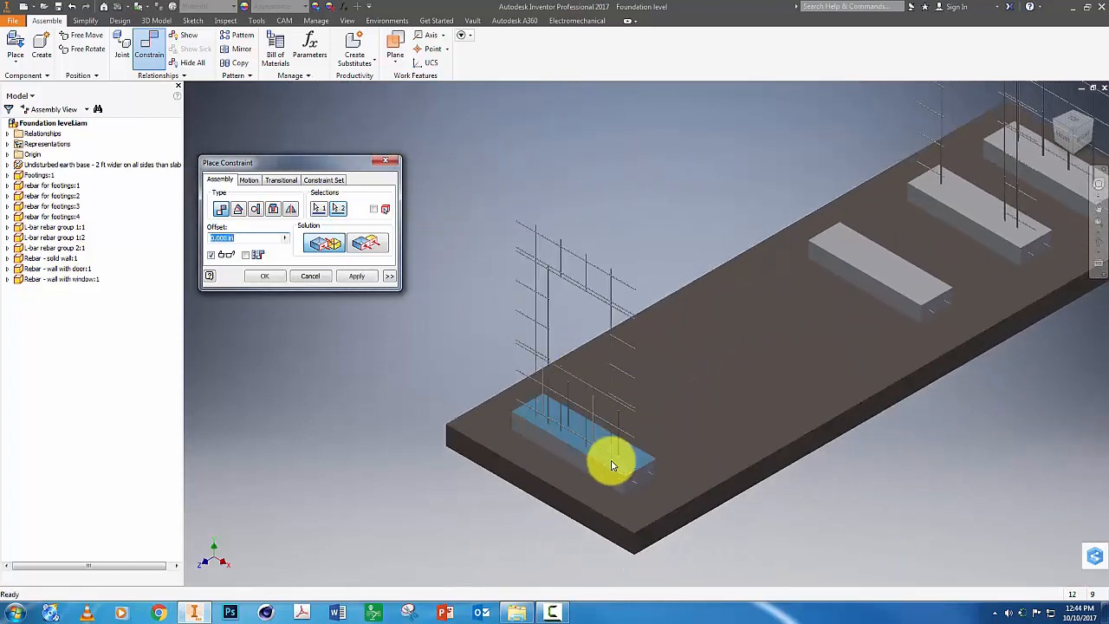
{"action": "left_click", "coordinate": [355, 276]}
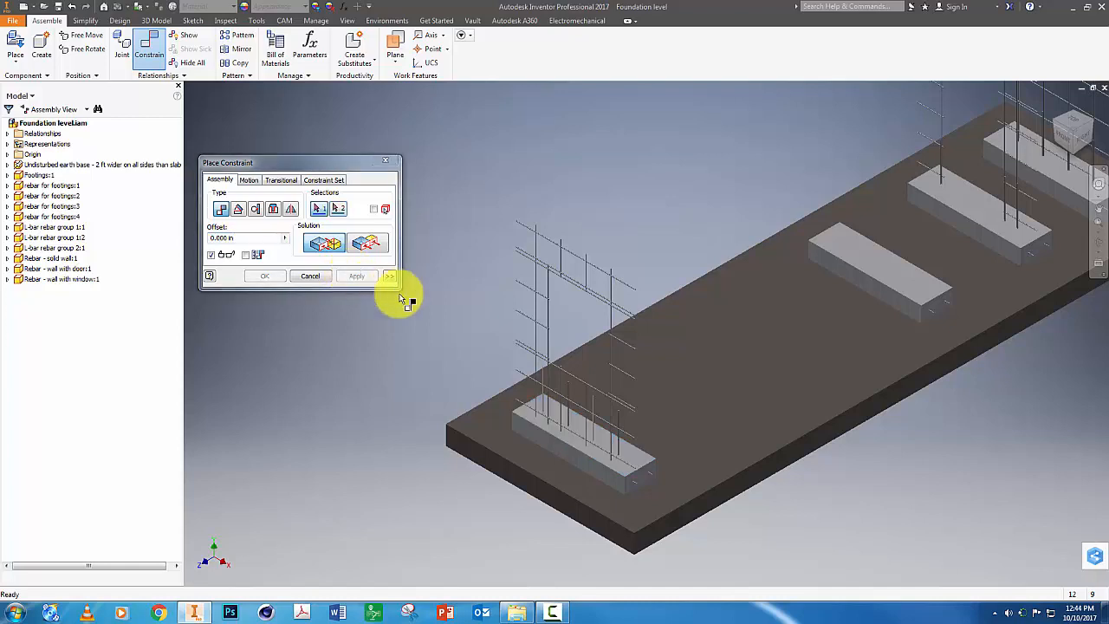
- Mate the axis of the wall-with-window rebar's near-end vertical bar to the front end footing's short near end face with a -14.3 in offset
{"action": "left_click", "coordinate": [611, 320]}
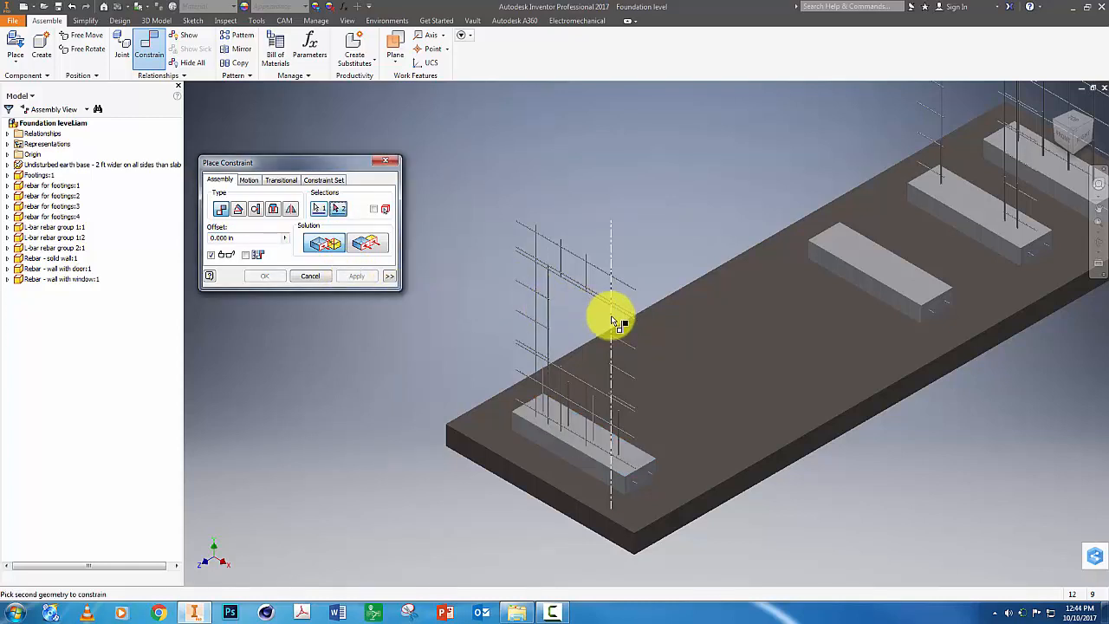
{"action": "left_click", "coordinate": [645, 481]}
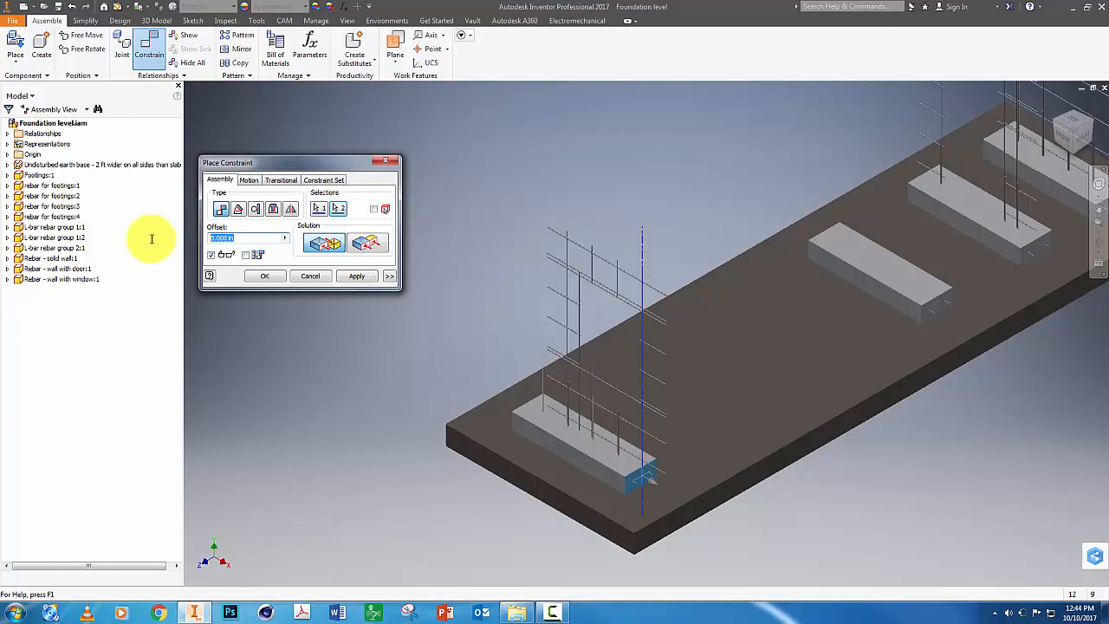
{"action": "key", "text": "BackSpace"}
{"action": "type", "text": "-14.3"}
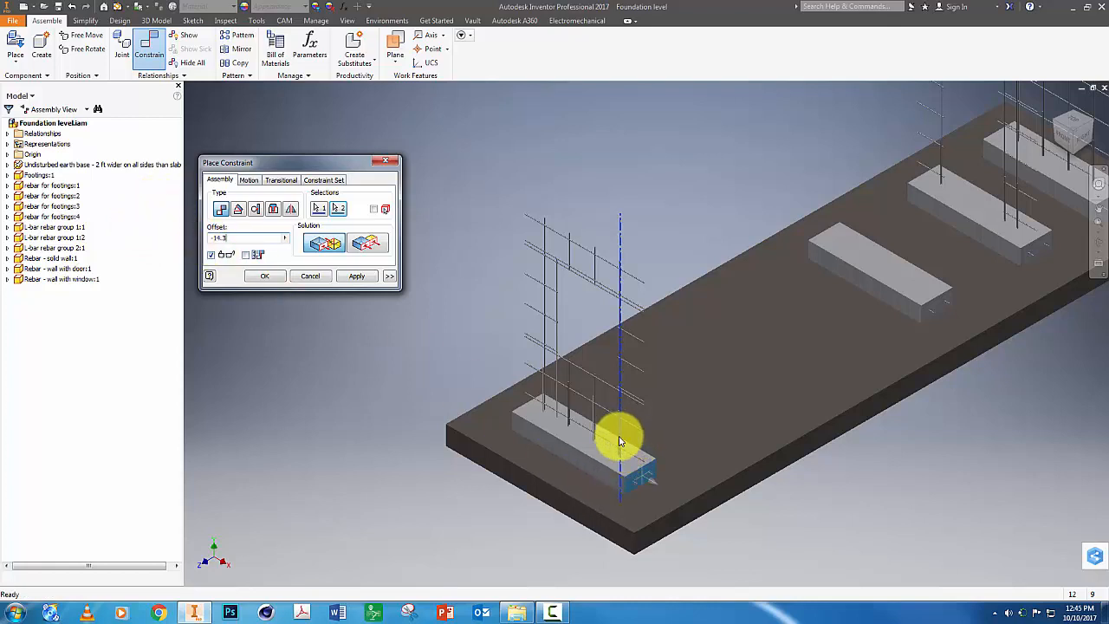
{"action": "left_click", "coordinate": [357, 277]}
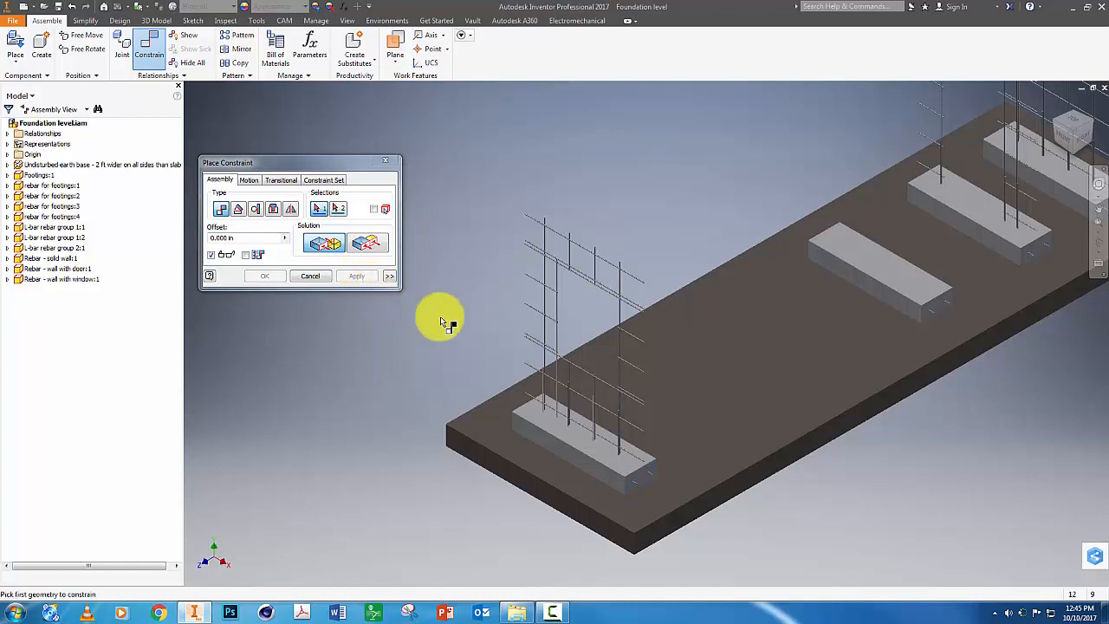
- Mate the axis of the wall-with-window rebar's near-end vertical bar to the front end footing's long front side face with a -9.7 in offset
{"action": "left_click", "coordinate": [619, 313]}
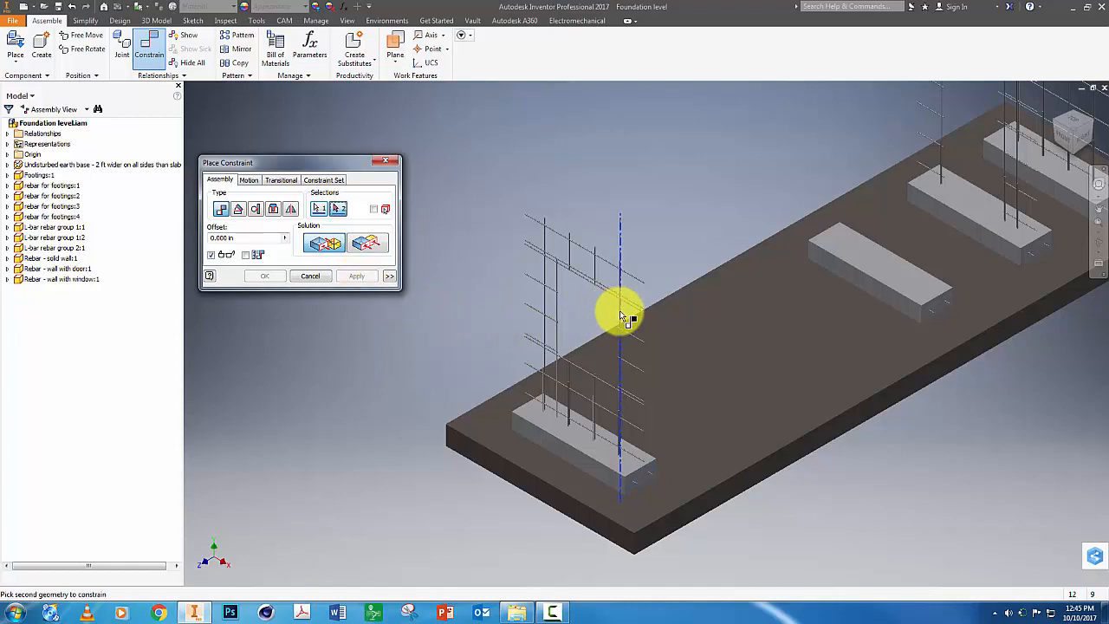
{"action": "left_click", "coordinate": [612, 484]}
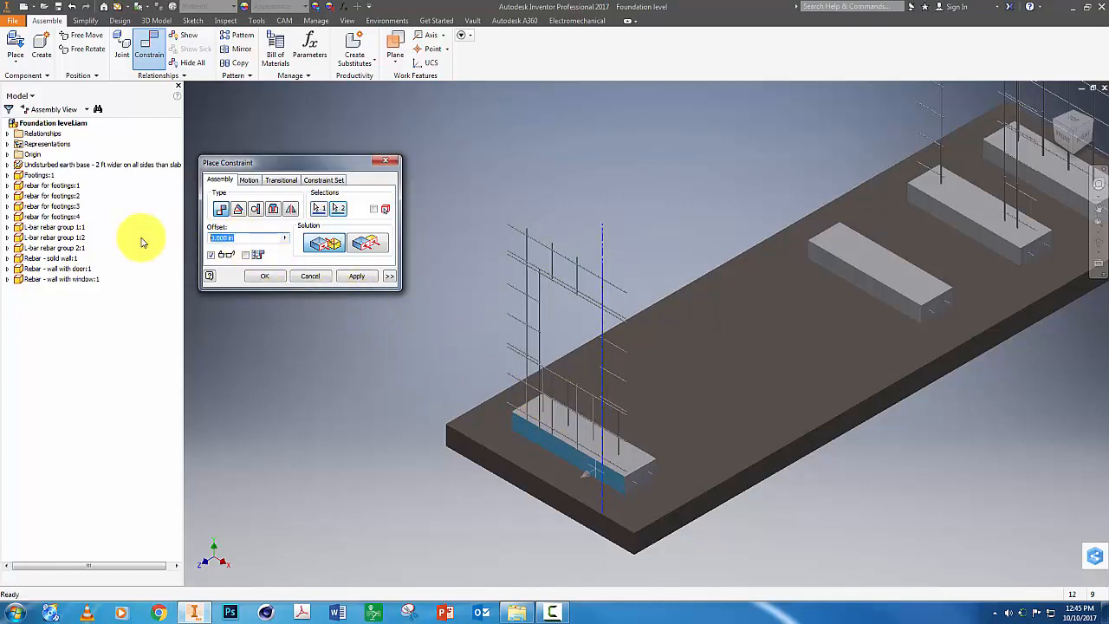
{"action": "type", "text": "-9.7"}
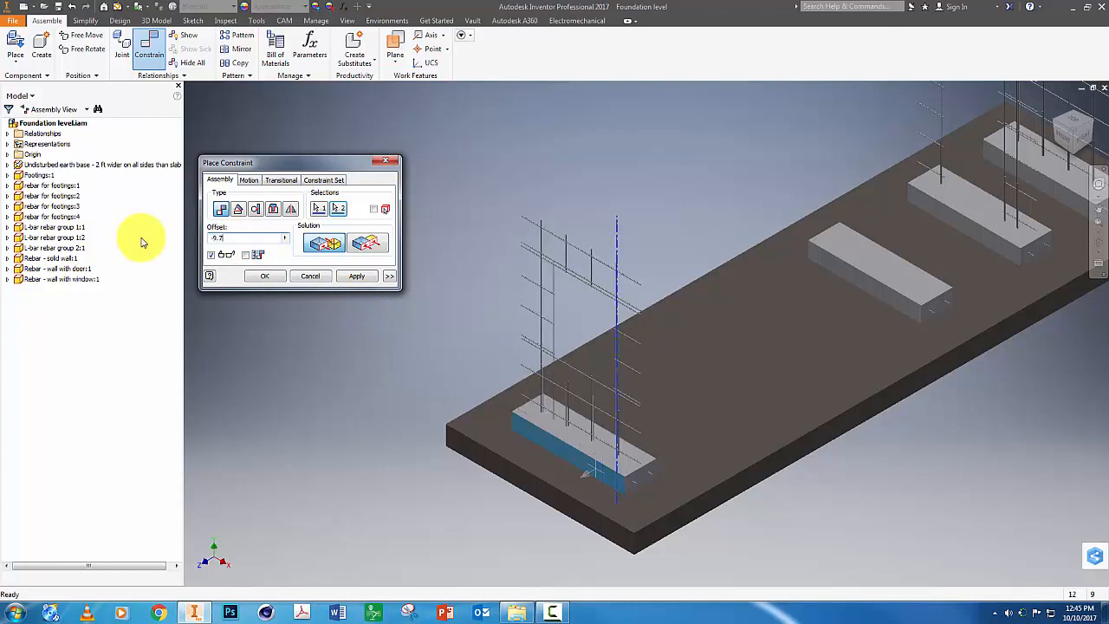
{"action": "left_click", "coordinate": [265, 277]}
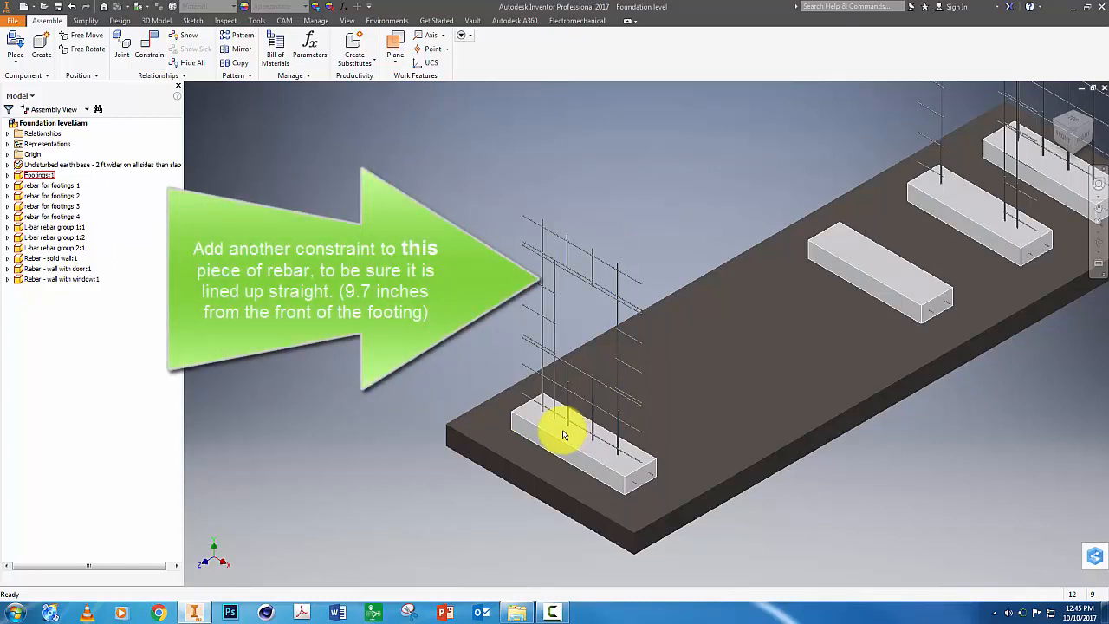
{"action": "scroll", "coordinate": [563, 435], "scroll_direction": "down", "scroll_amount": 5}
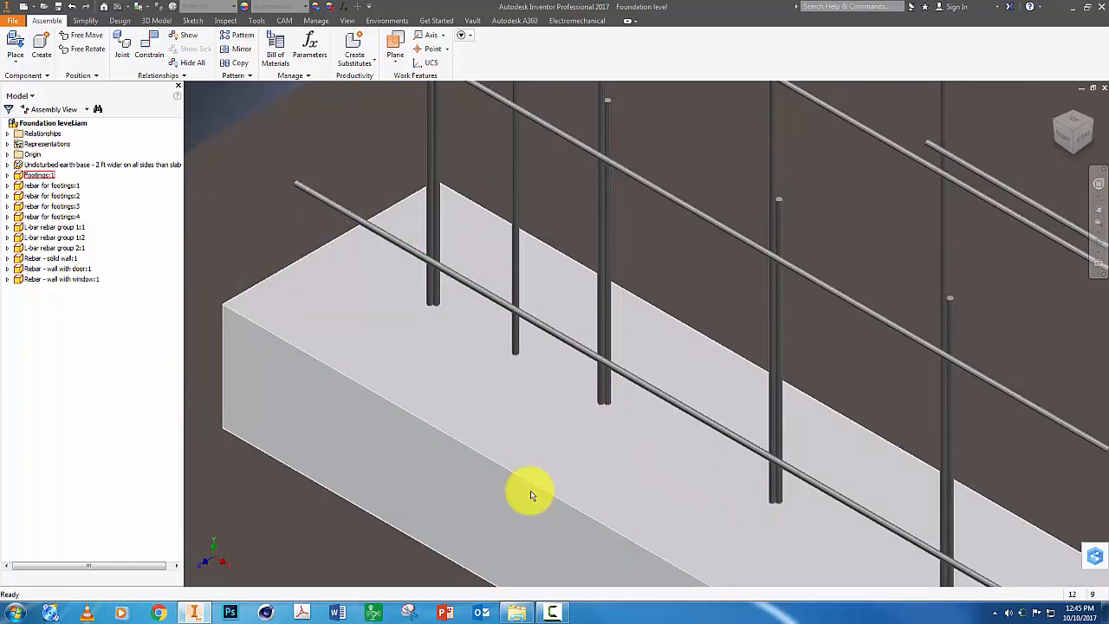
{"action": "mouse_move", "coordinate": [531, 494]}
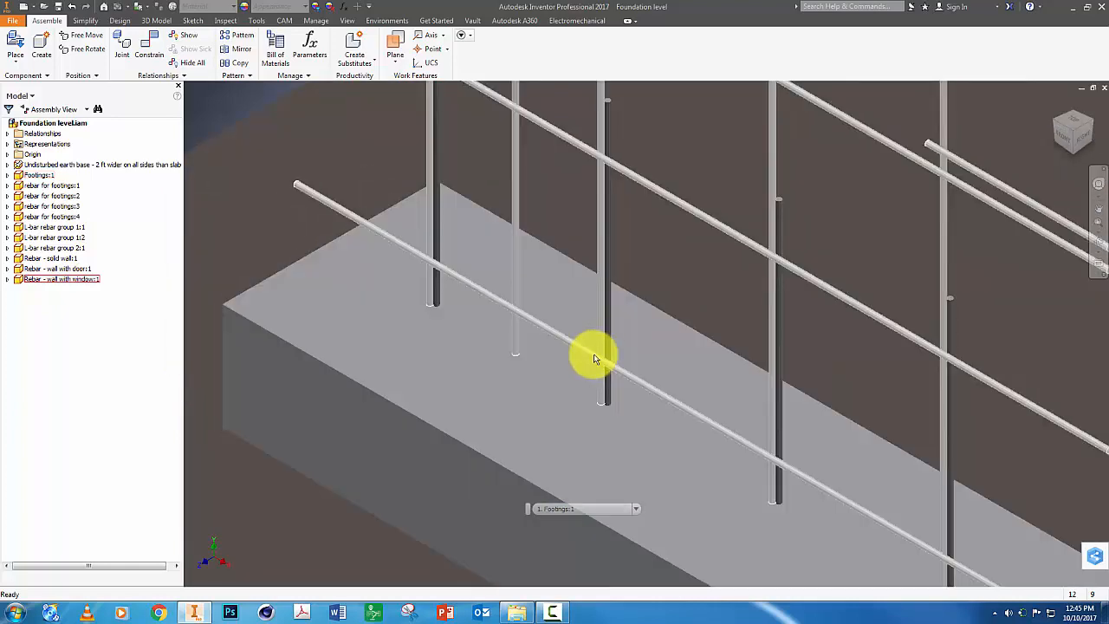
{"action": "scroll", "coordinate": [589, 365], "scroll_direction": "up", "scroll_amount": 10}
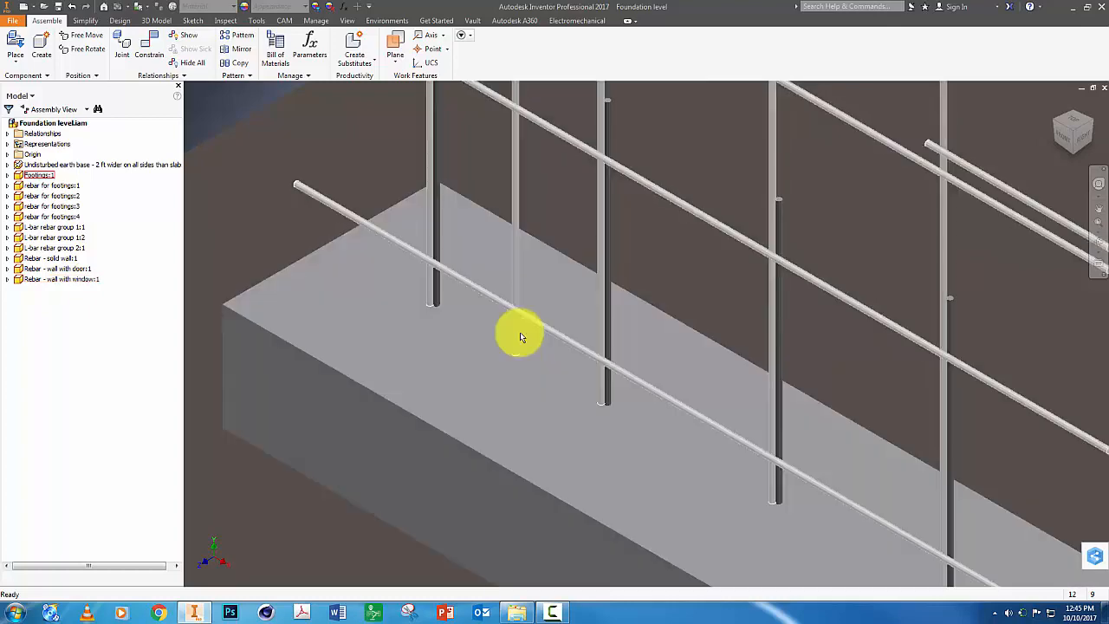